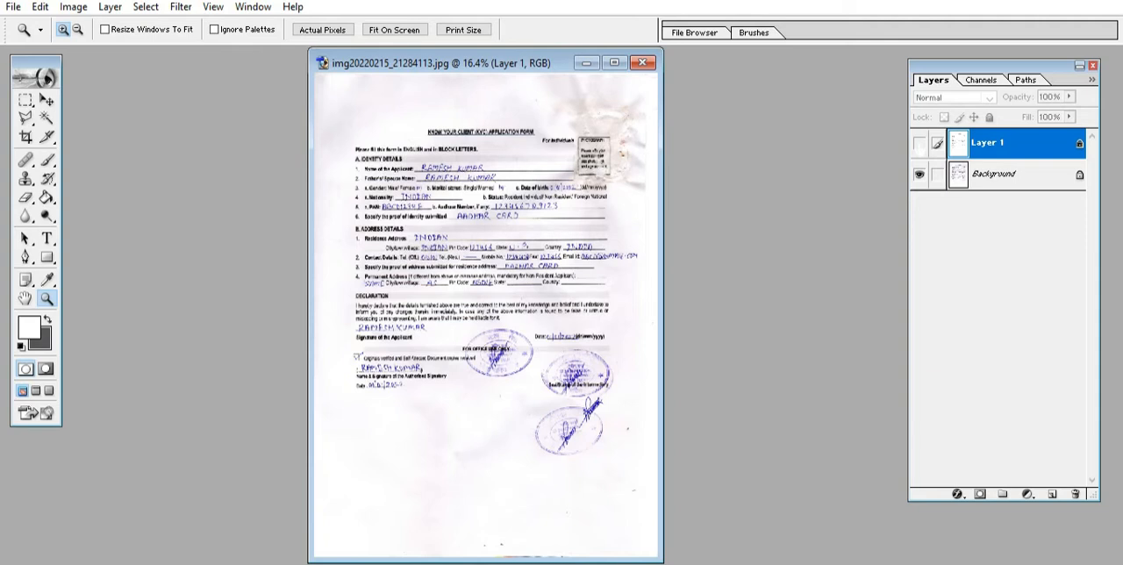
Step: Examine the handwritten entries, stamps and photograph box on the scanned KYC form up close
{"action": "left_click", "coordinate": [919, 142]}
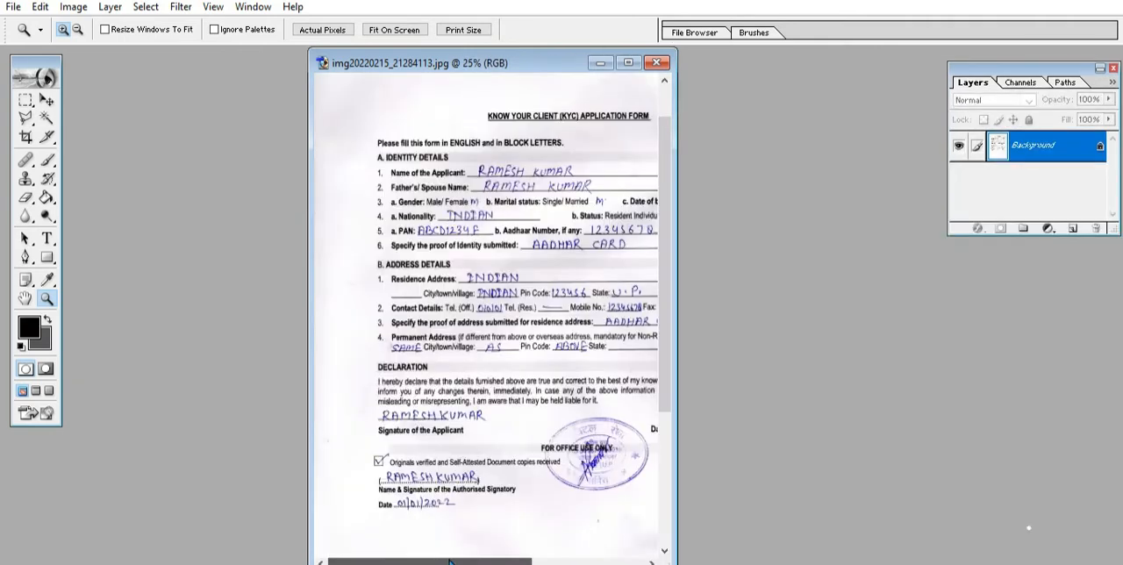
{"action": "mouse_move", "coordinate": [501, 563]}
{"action": "left_mouse_down"}
{"action": "mouse_move", "coordinate": [562, 562]}
{"action": "mouse_move", "coordinate": [506, 563]}
{"action": "left_mouse_up"}
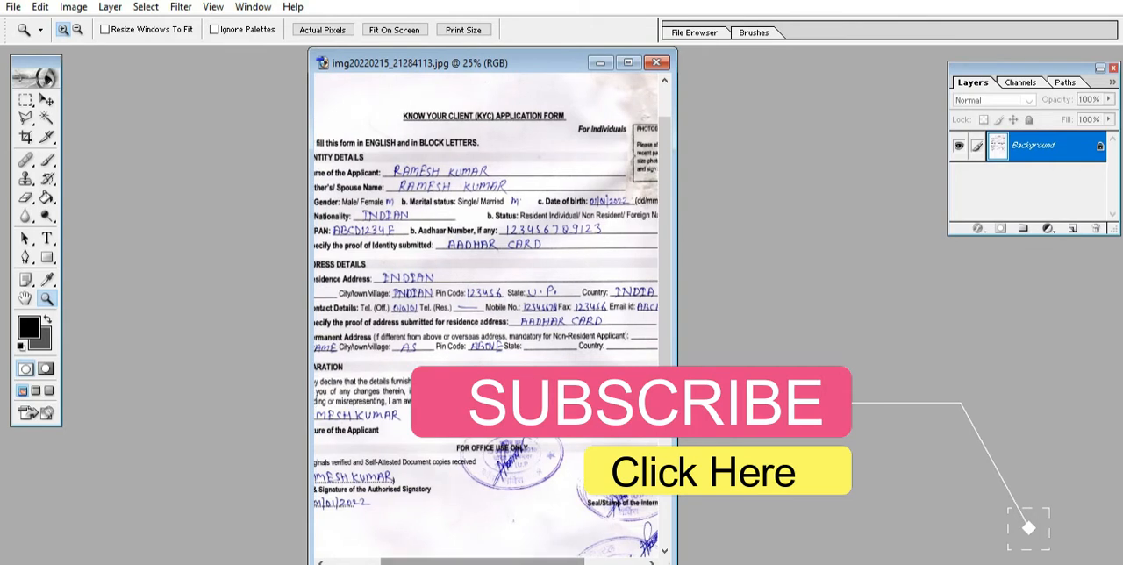
{"action": "right_click", "coordinate": [566, 292]}
{"action": "left_click", "coordinate": [586, 301]}
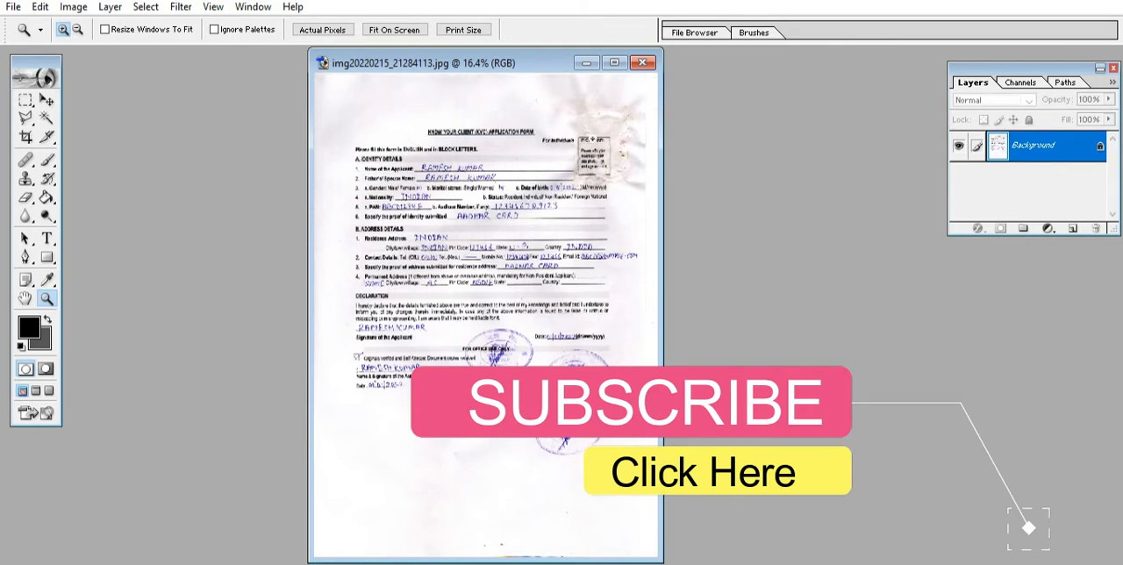
{"action": "left_click", "coordinate": [593, 153]}
{"action": "left_click", "coordinate": [593, 154]}
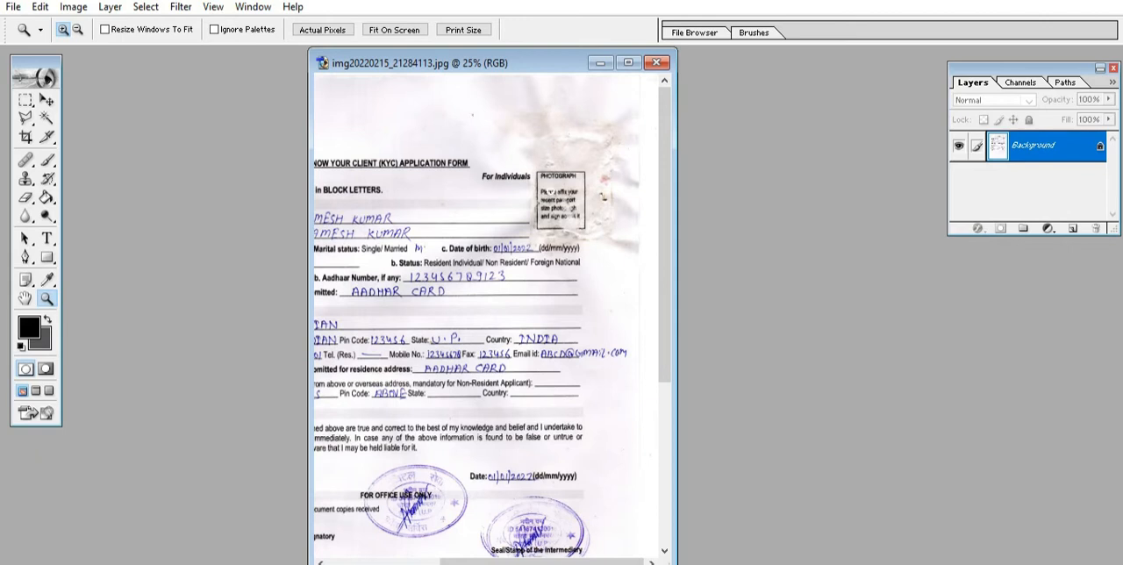
{"action": "right_click", "coordinate": [566, 189]}
{"action": "left_click", "coordinate": [596, 201]}
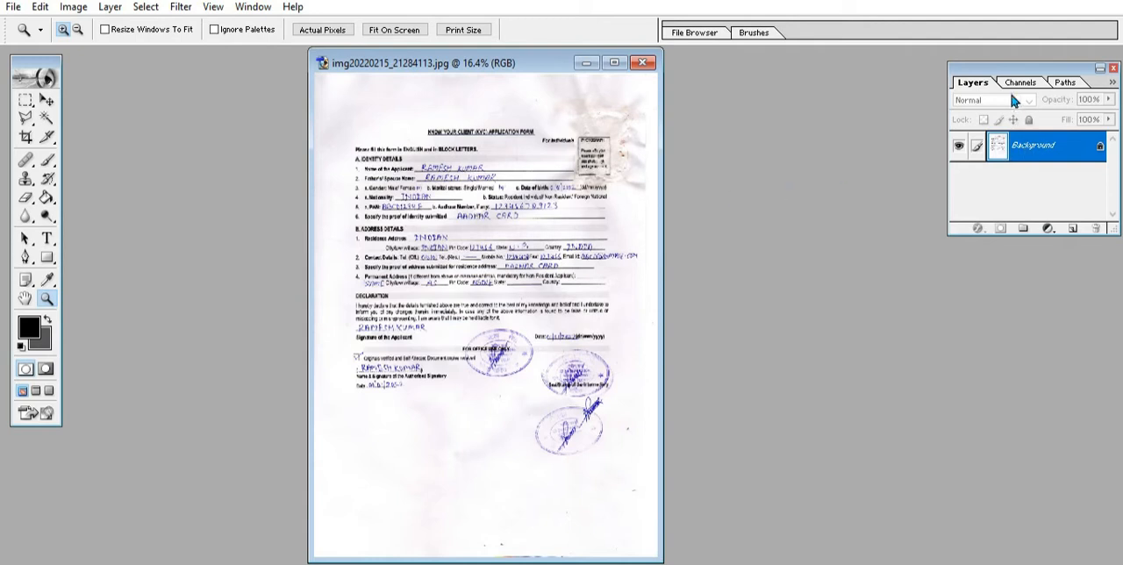
Step: Reposition and enlarge the Layers palette, duplicate the Background layer, and keep the copy selected
{"action": "left_click_drag", "start_coordinate": [1026, 78], "coordinate": [986, 75]}
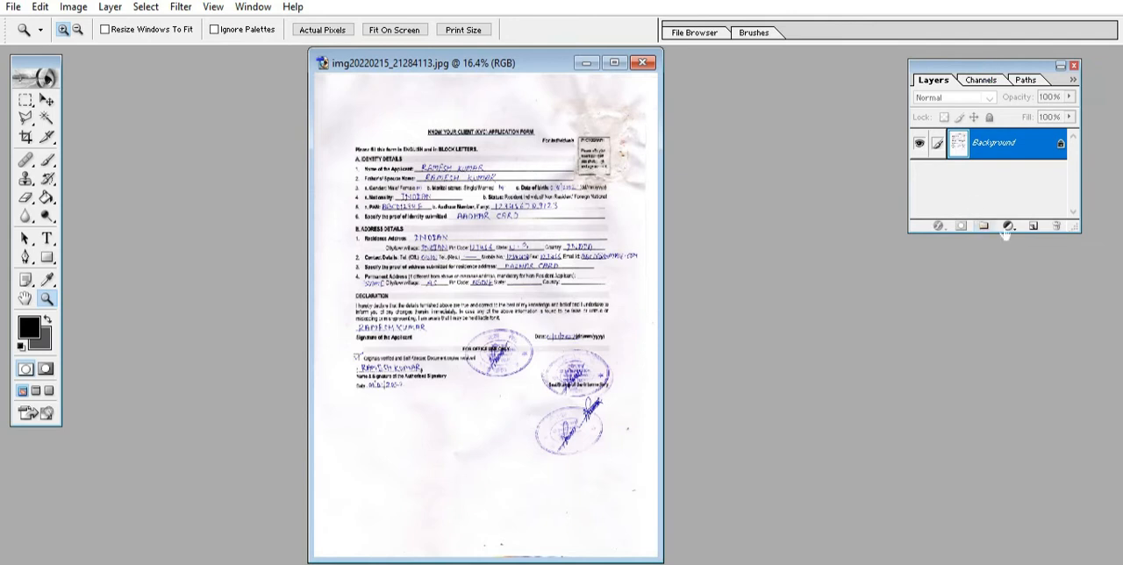
{"action": "left_click_drag", "start_coordinate": [1079, 231], "coordinate": [1099, 501]}
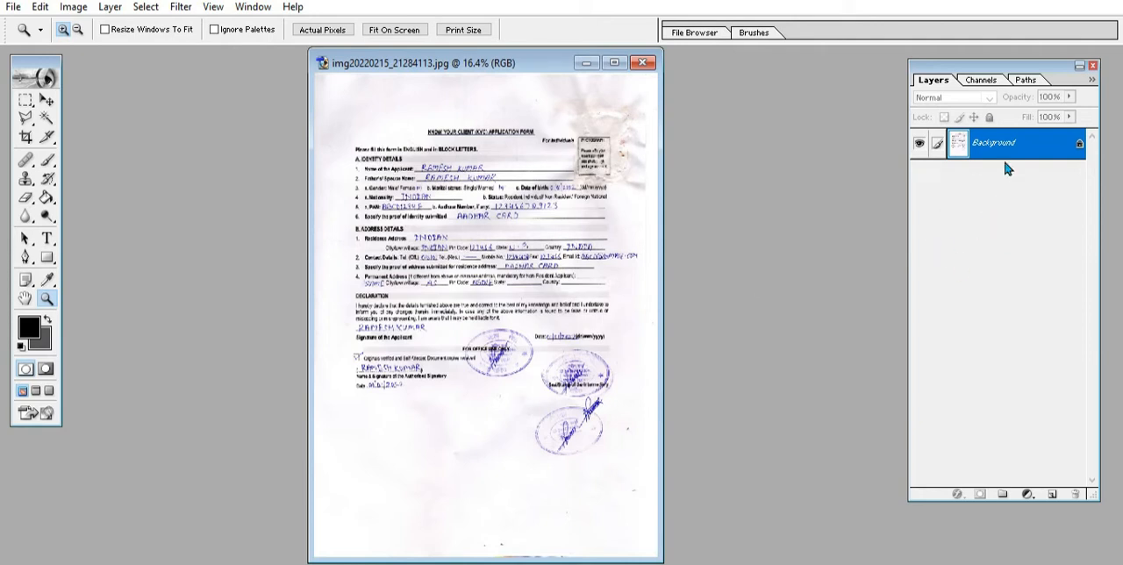
{"action": "key", "text": "ctrl+j"}
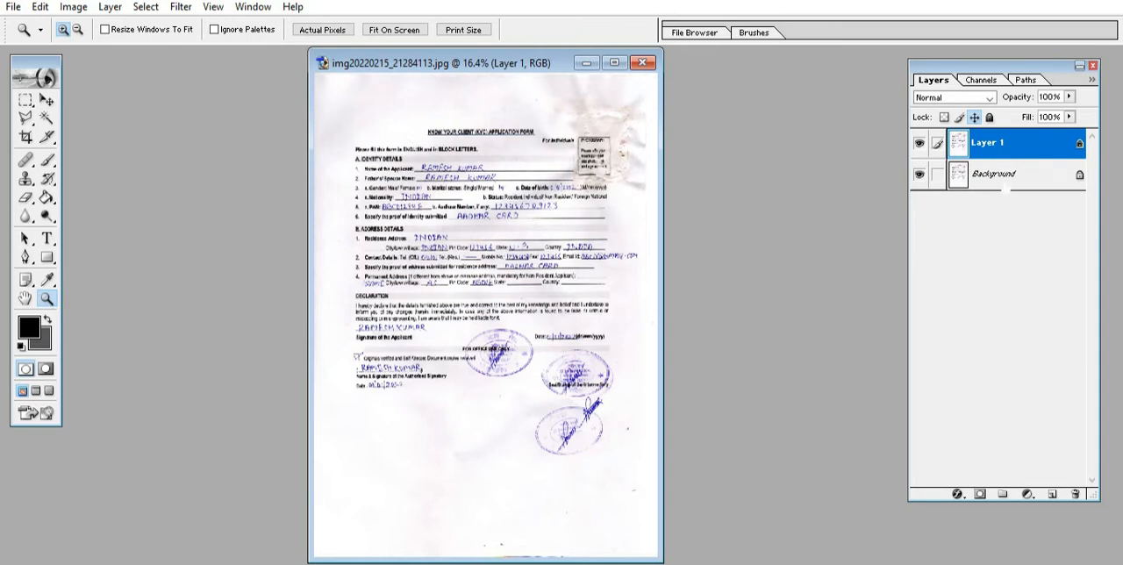
{"action": "left_click", "coordinate": [1003, 170]}
{"action": "left_click", "coordinate": [1004, 144]}
{"action": "left_click", "coordinate": [1005, 173]}
{"action": "left_click", "coordinate": [1003, 144]}
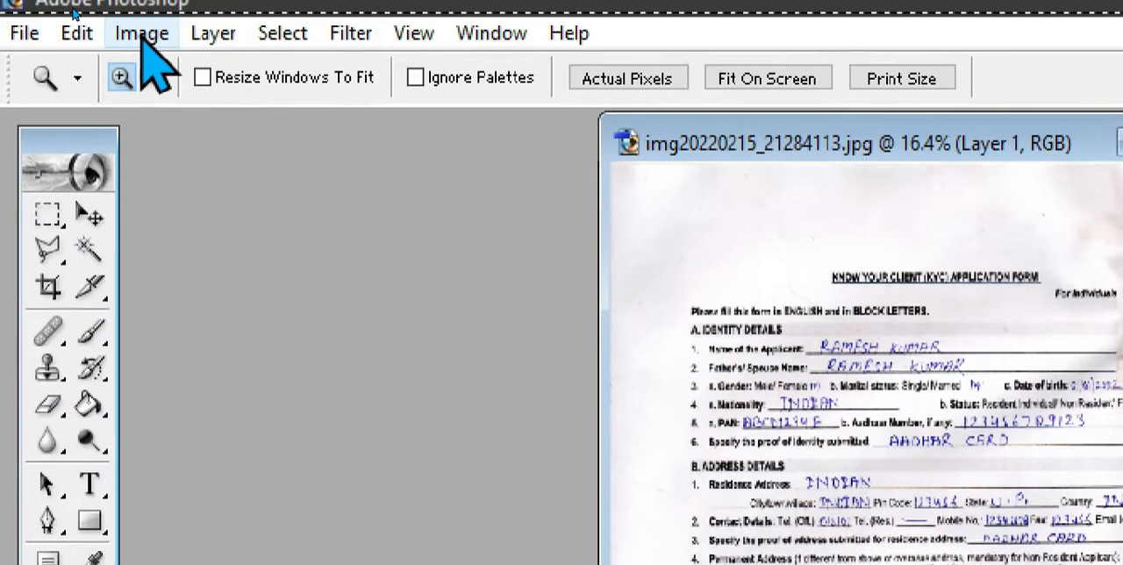
Step: Apply Selective Color to the duplicated layer's Blues with Black at +100% and Yellow at its minimum
{"action": "left_click", "coordinate": [140, 37]}
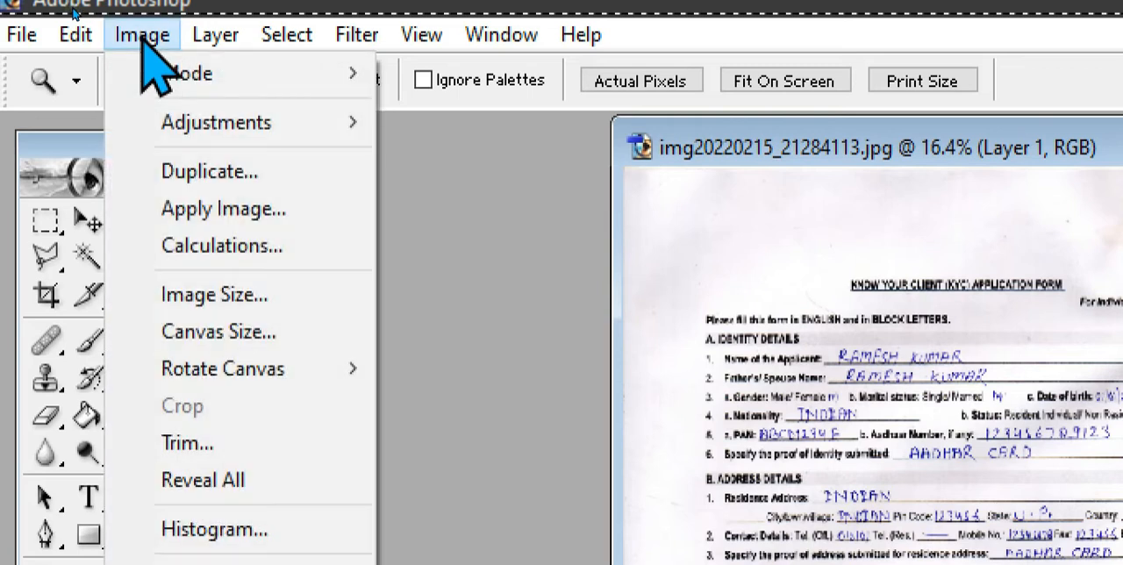
{"action": "mouse_move", "coordinate": [232, 127]}
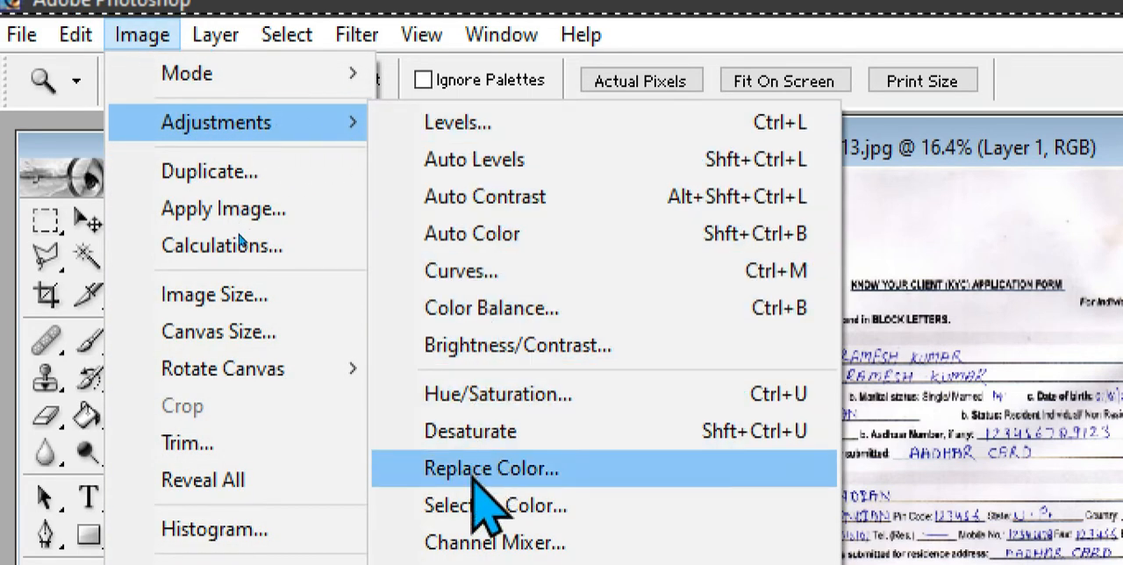
{"action": "left_click", "coordinate": [491, 514]}
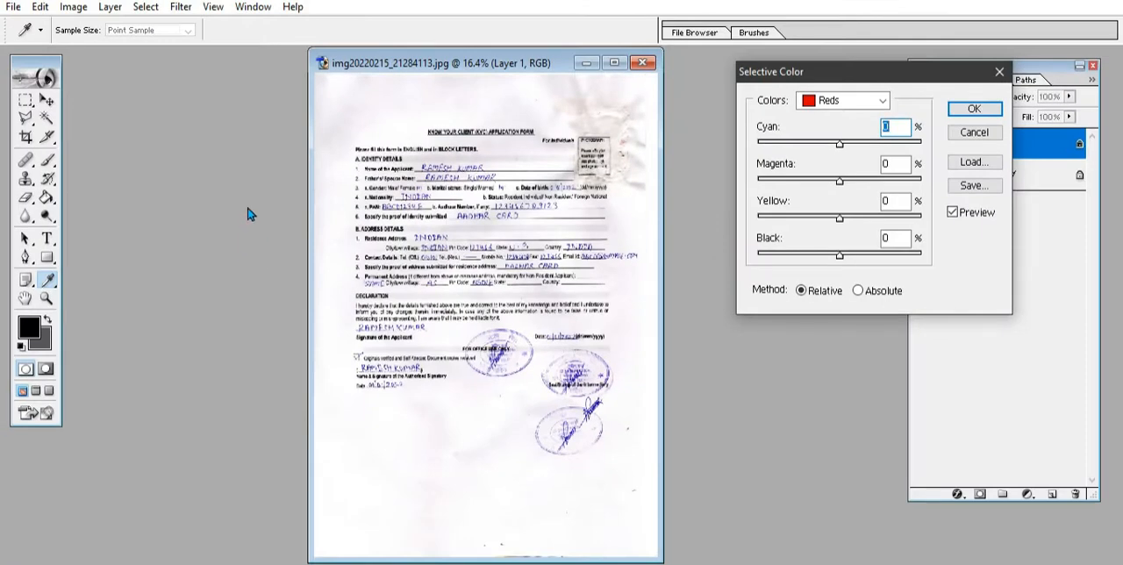
{"action": "key", "text": "shift+Tab"}
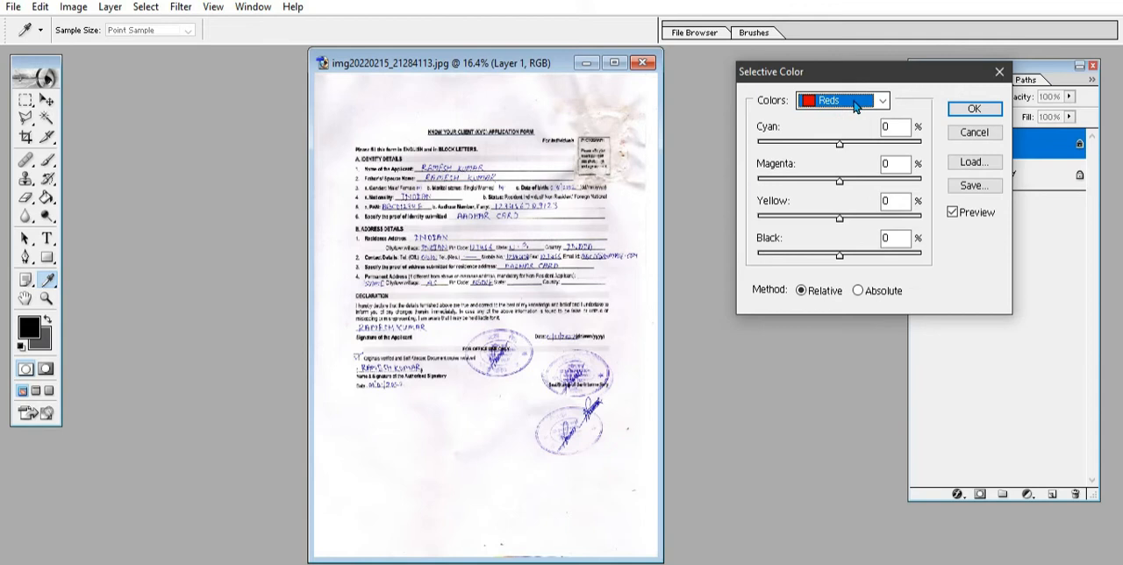
{"action": "left_click", "coordinate": [855, 103]}
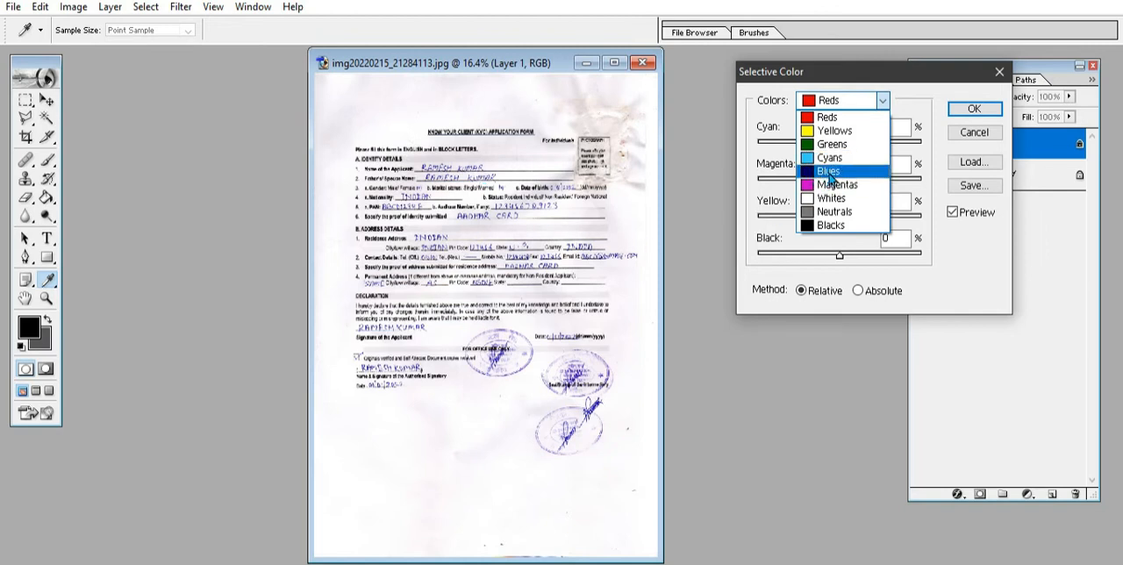
{"action": "left_click", "coordinate": [829, 172]}
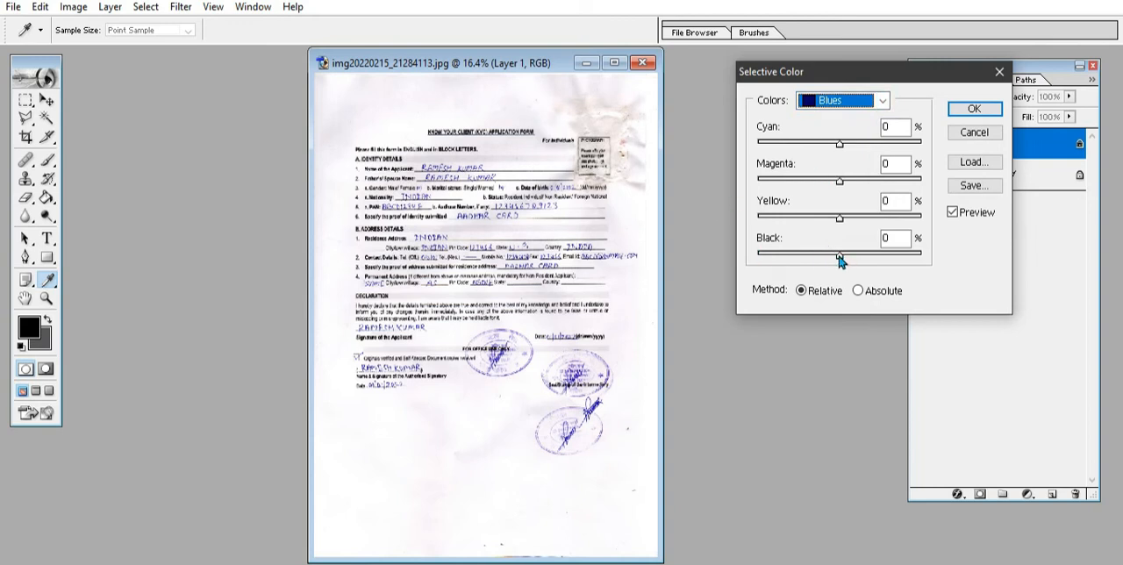
{"action": "left_click_drag", "start_coordinate": [839, 258], "coordinate": [921, 255]}
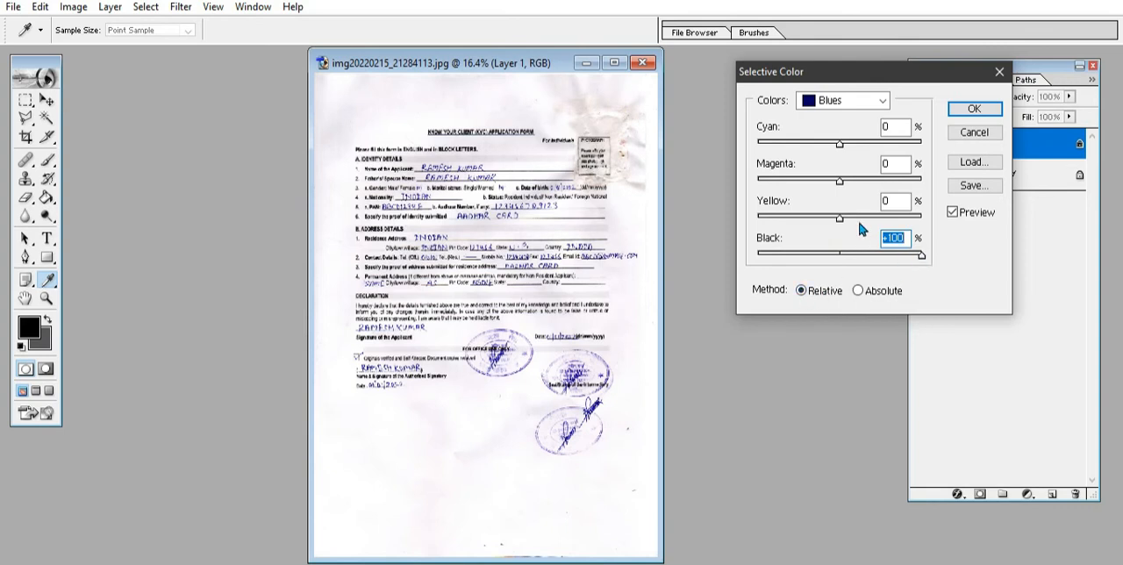
{"action": "left_click_drag", "start_coordinate": [840, 219], "coordinate": [756, 224]}
{"action": "mouse_move", "coordinate": [921, 255]}
{"action": "left_mouse_down"}
{"action": "mouse_move", "coordinate": [741, 266]}
{"action": "mouse_move", "coordinate": [932, 267]}
{"action": "mouse_move", "coordinate": [709, 269]}
{"action": "mouse_move", "coordinate": [937, 267]}
{"action": "left_mouse_up"}
{"action": "left_click", "coordinate": [972, 109]}
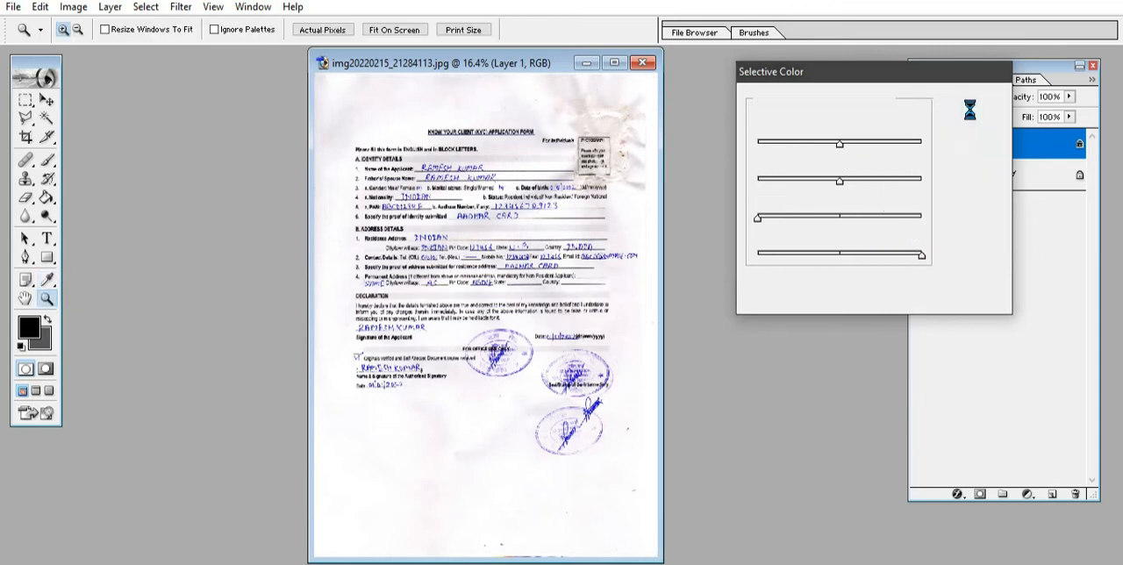
Step: Fade the blue ink on the duplicated layer using Selective Color with the Blues' Black at -100%
{"action": "left_click", "coordinate": [70, 8]}
{"action": "mouse_move", "coordinate": [166, 52]}
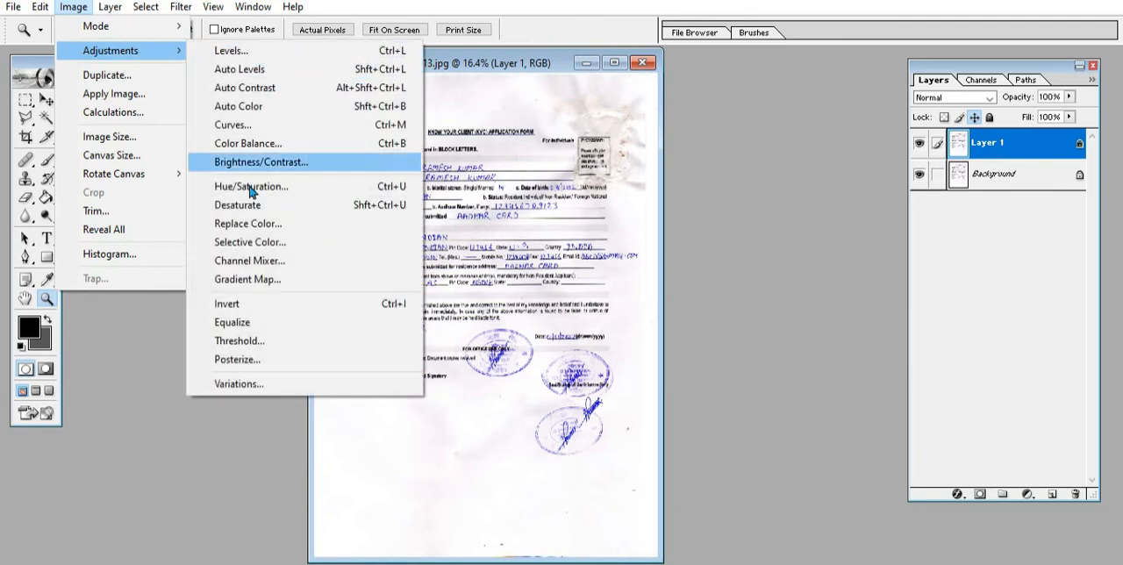
{"action": "left_click", "coordinate": [250, 242]}
{"action": "left_click", "coordinate": [842, 103]}
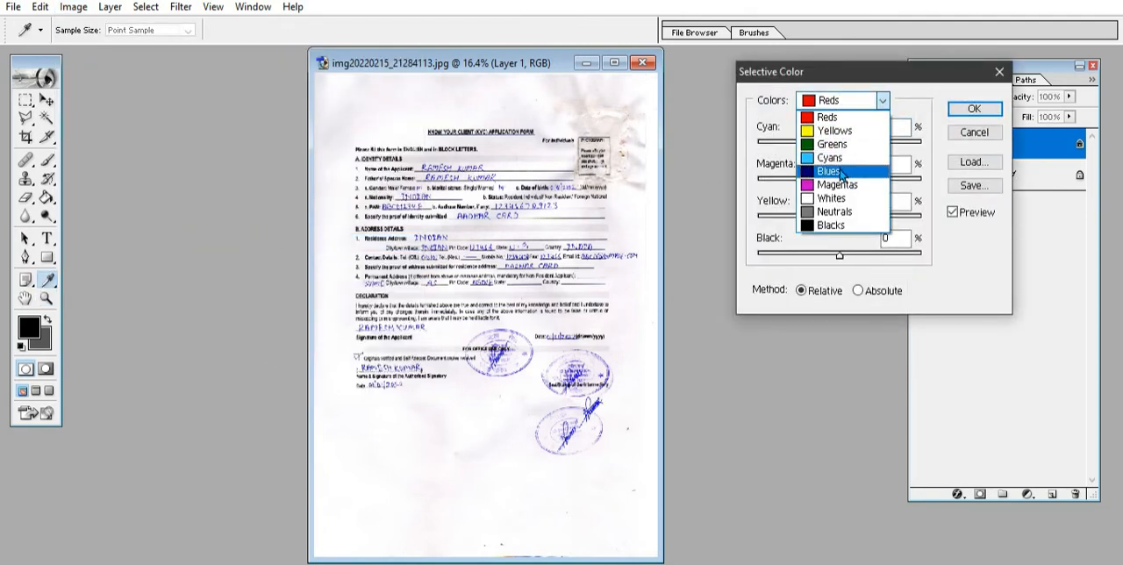
{"action": "left_click", "coordinate": [841, 172]}
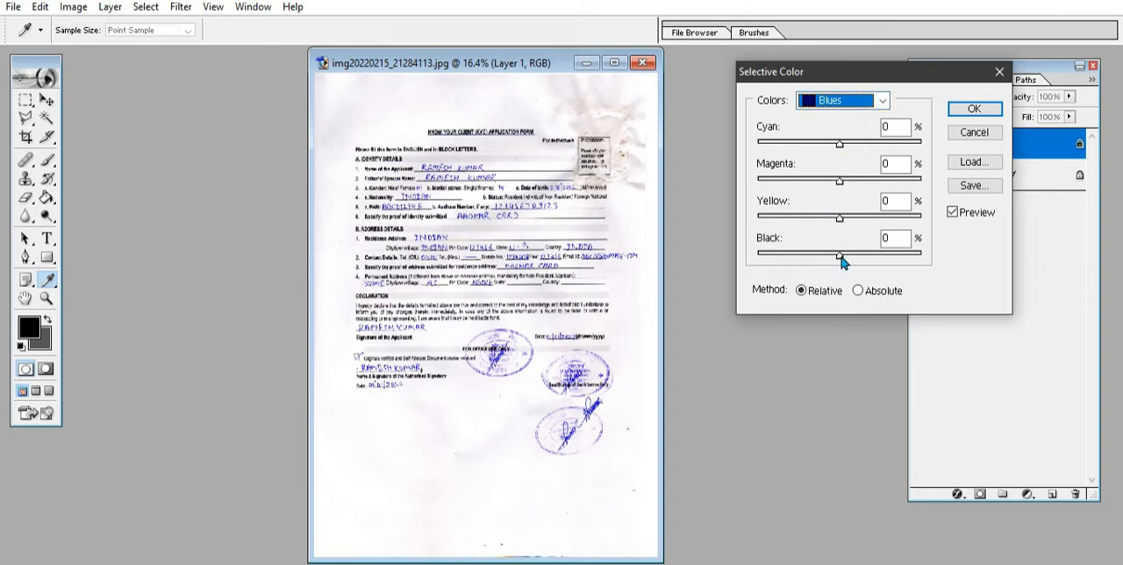
{"action": "left_click_drag", "start_coordinate": [839, 256], "coordinate": [760, 260]}
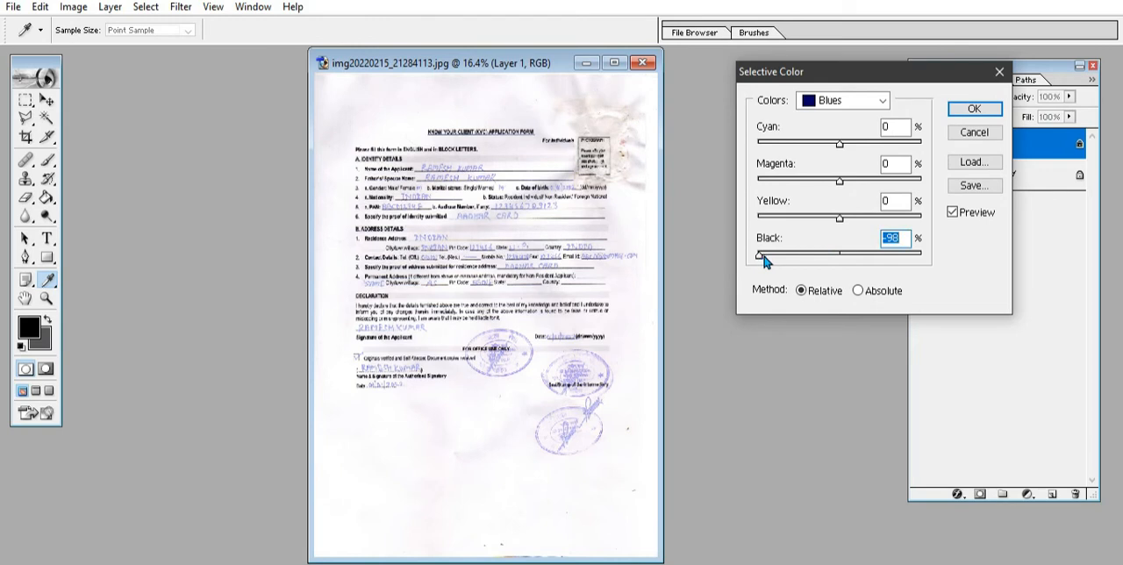
{"action": "mouse_move", "coordinate": [761, 257]}
{"action": "left_mouse_down"}
{"action": "mouse_move", "coordinate": [920, 253]}
{"action": "mouse_move", "coordinate": [755, 256]}
{"action": "left_mouse_up"}
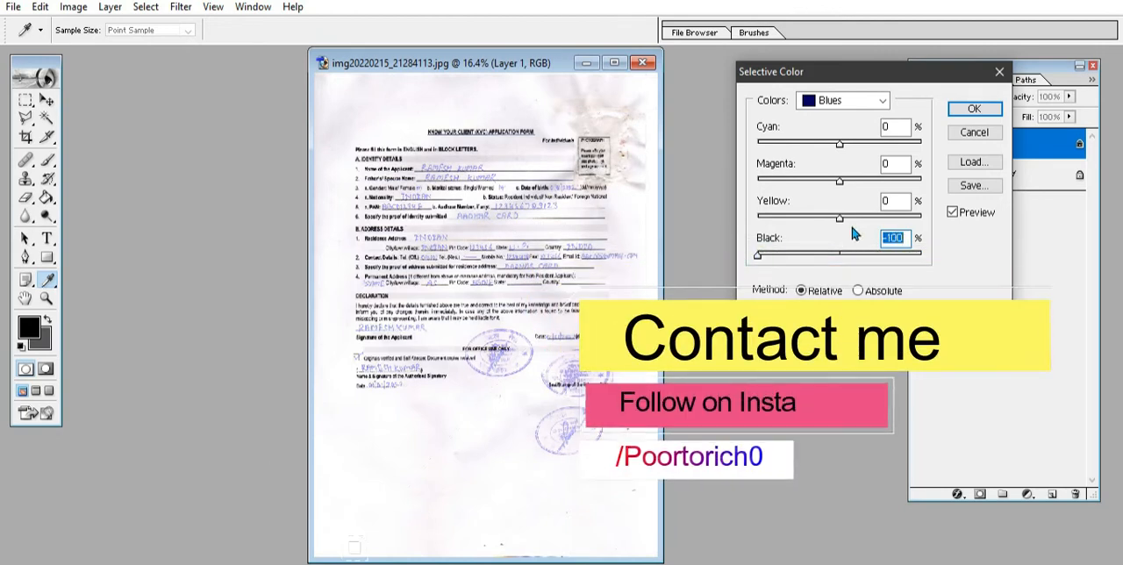
{"action": "left_click", "coordinate": [987, 109]}
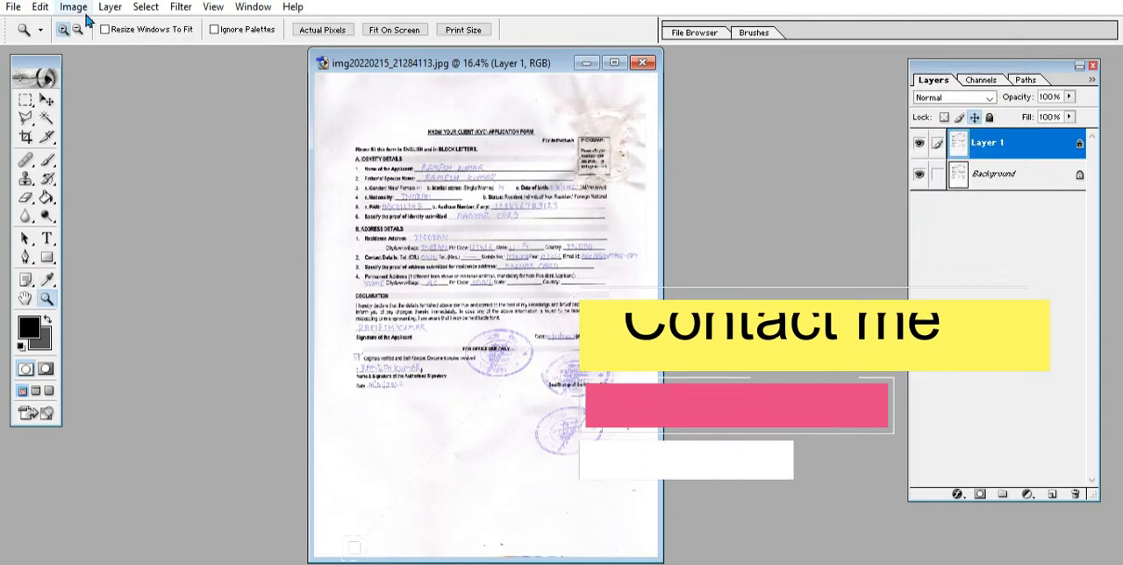
Step: Apply a second ink-fading Selective Color pass with Reds' Black at +2% and Blues' Black at -100%
{"action": "left_click", "coordinate": [83, 11]}
{"action": "mouse_move", "coordinate": [163, 50]}
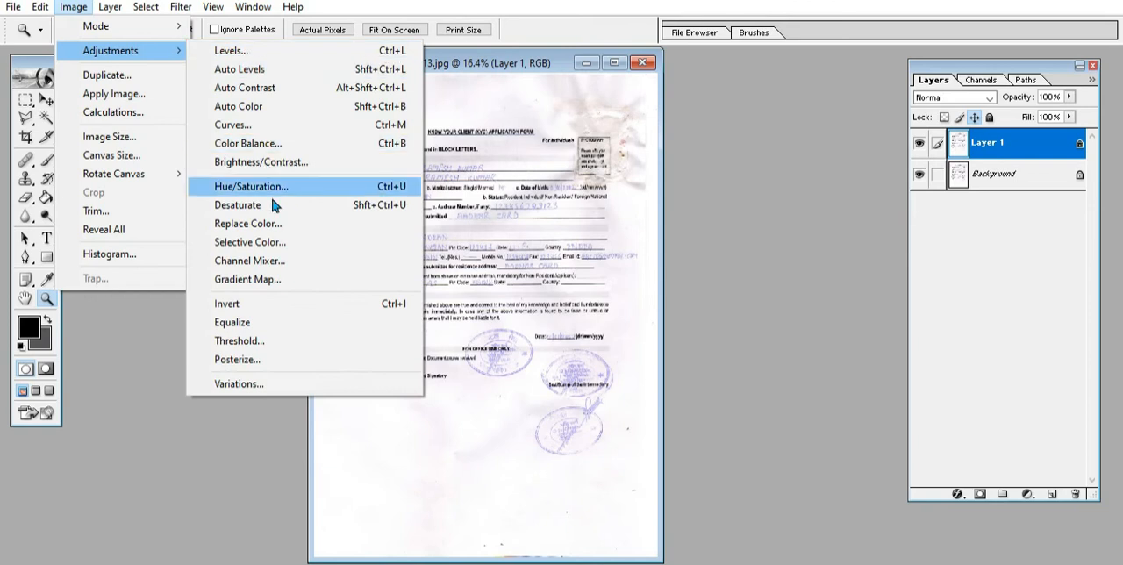
{"action": "left_click", "coordinate": [250, 242]}
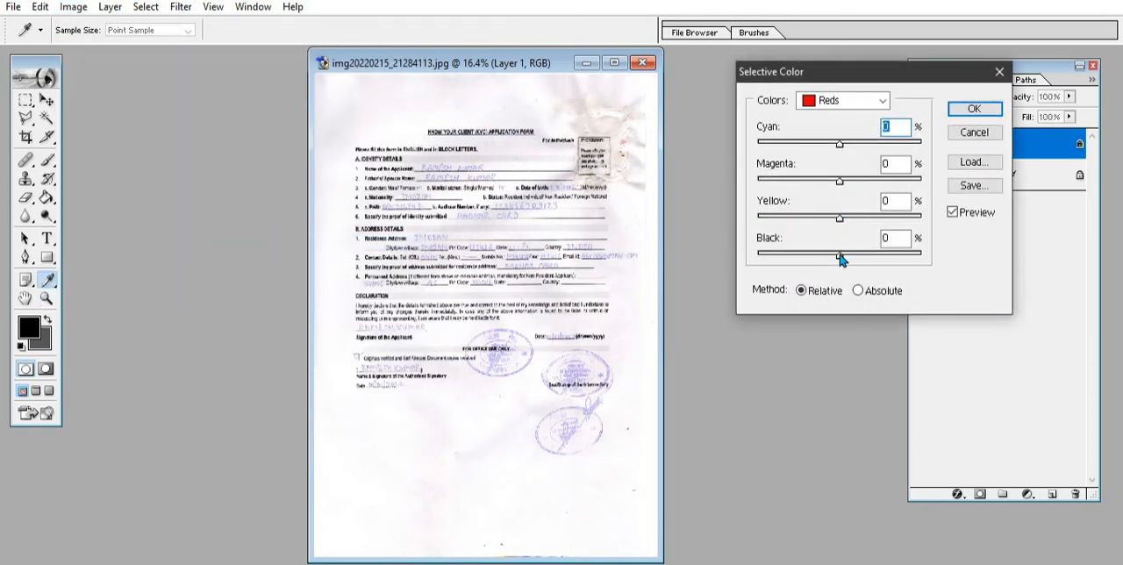
{"action": "left_click_drag", "start_coordinate": [839, 255], "coordinate": [841, 256]}
{"action": "left_click", "coordinate": [840, 101]}
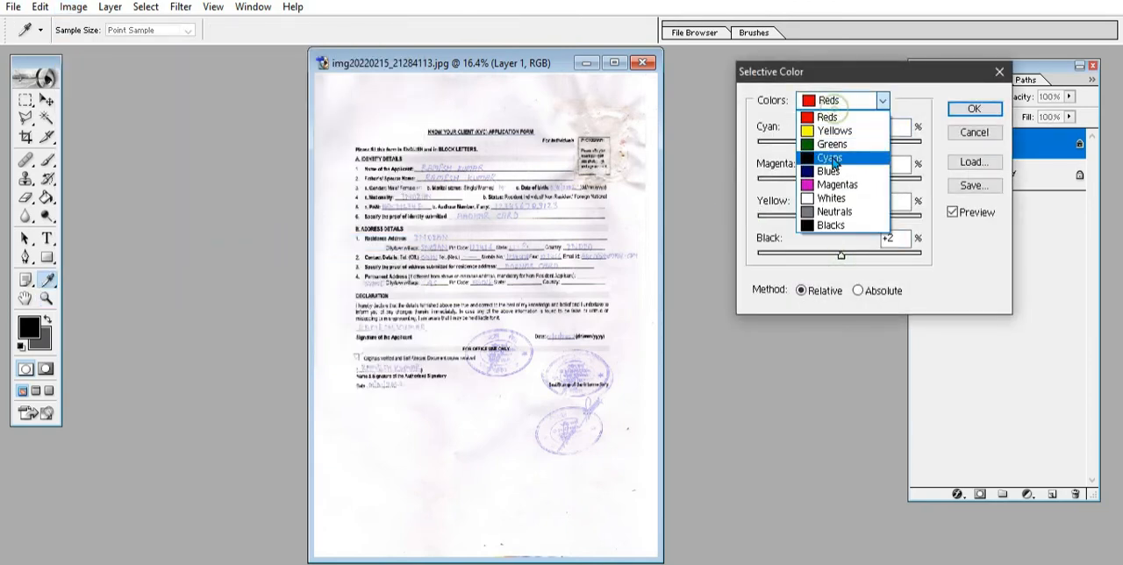
{"action": "left_click", "coordinate": [830, 172]}
{"action": "left_click_drag", "start_coordinate": [839, 255], "coordinate": [756, 260]}
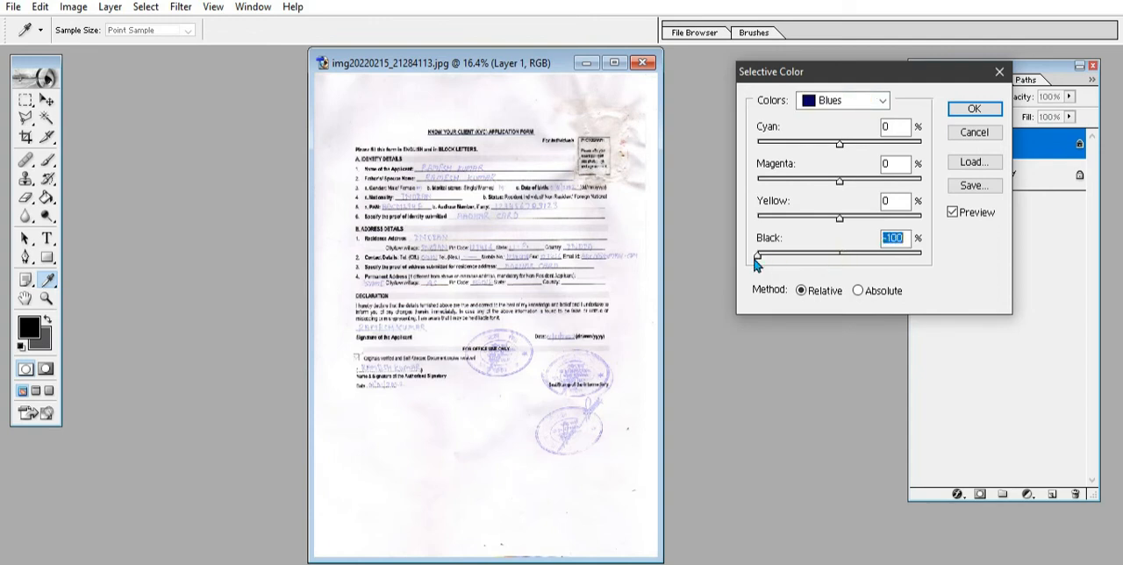
{"action": "left_click", "coordinate": [974, 109]}
Step: Apply a third ink-fading Selective Color pass, lowering Black in the Blues to its minimum
{"action": "left_click", "coordinate": [73, 6]}
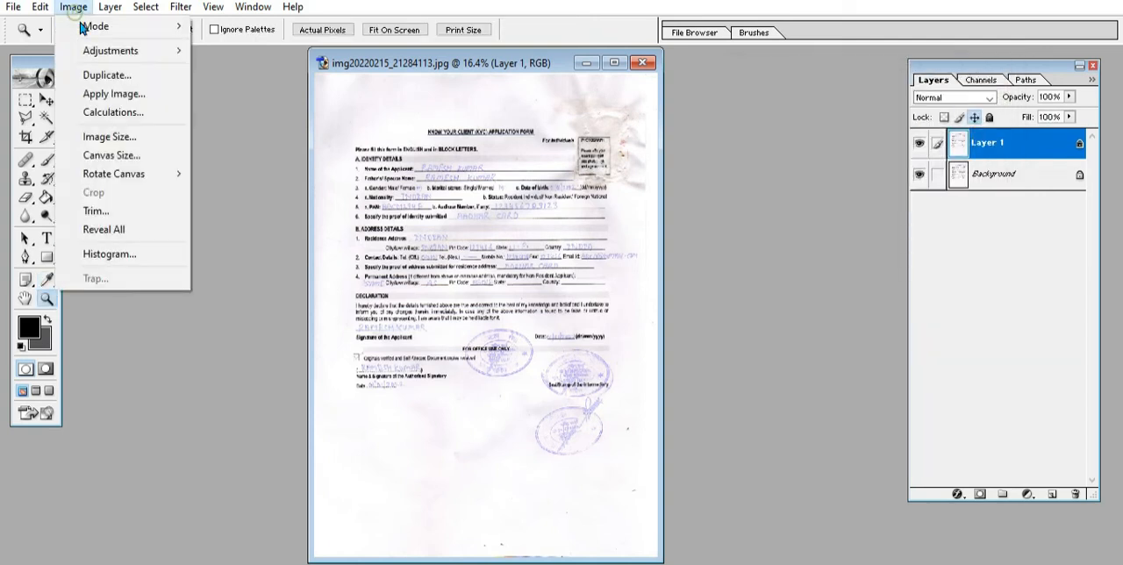
{"action": "mouse_move", "coordinate": [180, 51]}
{"action": "left_click", "coordinate": [251, 158]}
{"action": "left_click", "coordinate": [842, 101]}
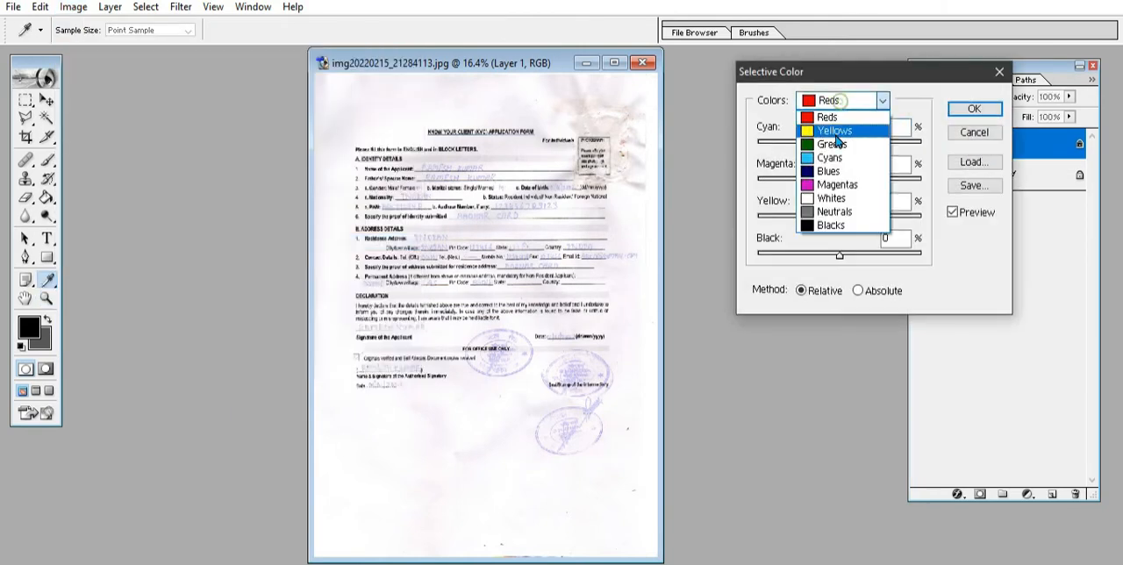
{"action": "left_click", "coordinate": [826, 168]}
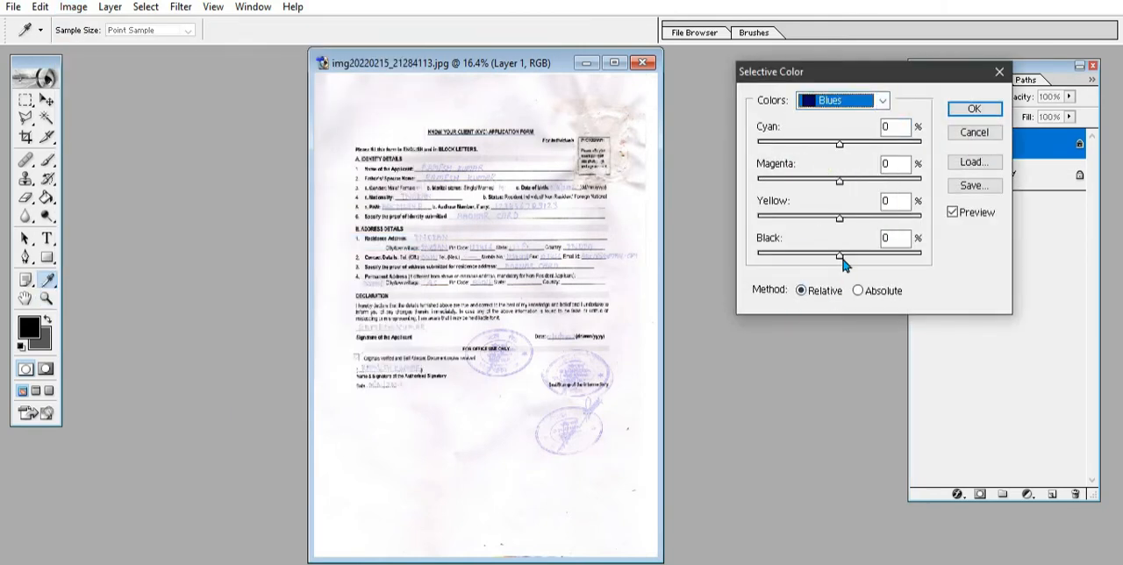
{"action": "left_click_drag", "start_coordinate": [840, 254], "coordinate": [745, 254]}
{"action": "left_click", "coordinate": [965, 108]}
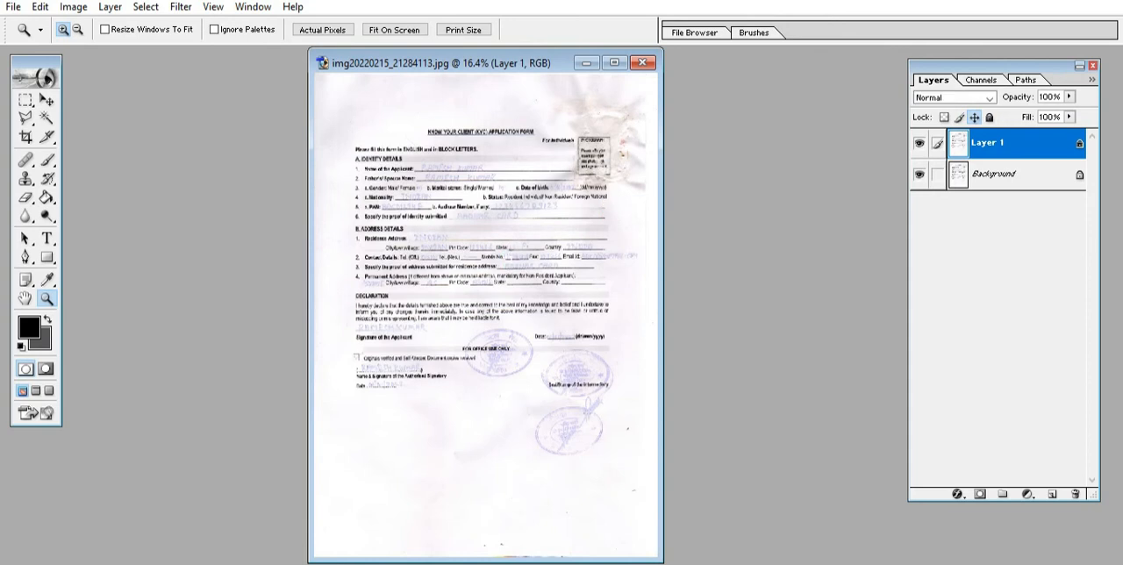
Step: Apply a fourth ink-fading Selective Color pass with Black in the Blues set to -100%
{"action": "left_click", "coordinate": [73, 7]}
{"action": "mouse_move", "coordinate": [131, 51]}
{"action": "left_click", "coordinate": [250, 241]}
{"action": "left_click", "coordinate": [842, 101]}
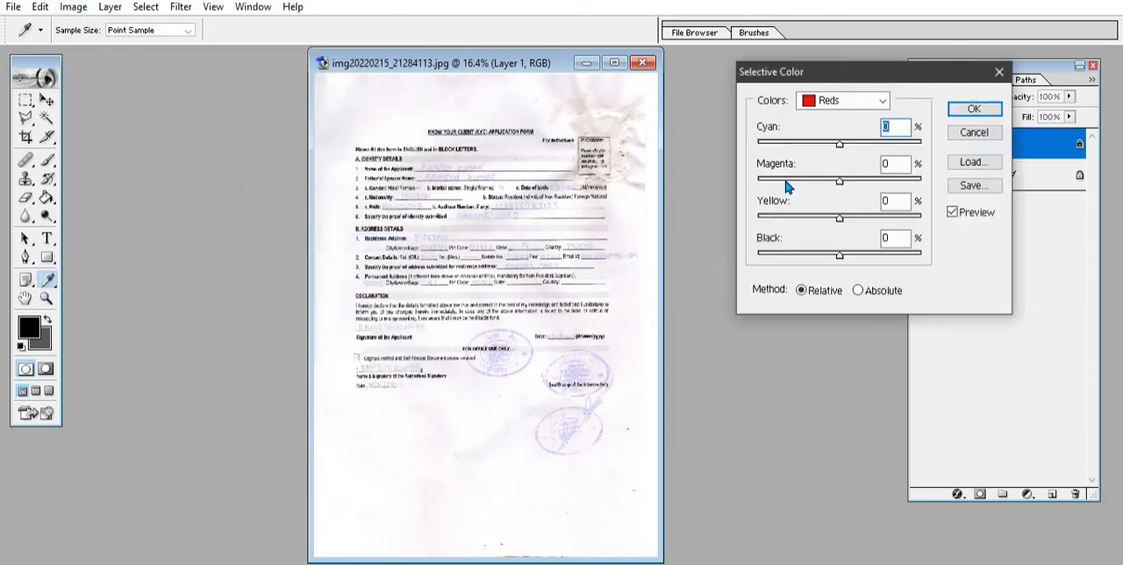
{"action": "left_click", "coordinate": [829, 172]}
{"action": "left_click_drag", "start_coordinate": [839, 257], "coordinate": [747, 255]}
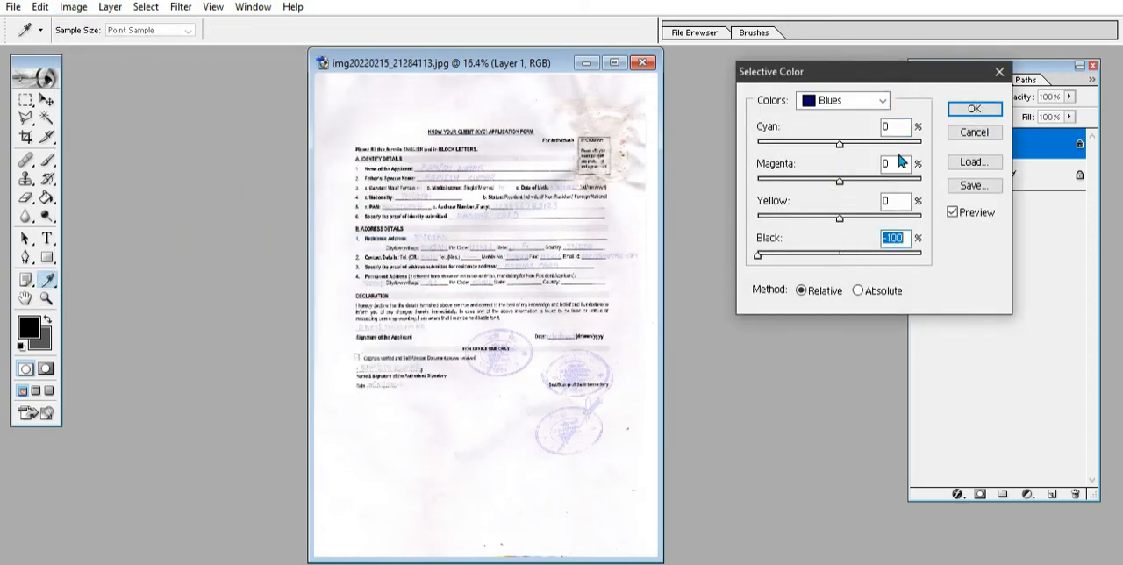
{"action": "left_click", "coordinate": [968, 109]}
{"action": "key", "text": "z"}
Step: Apply a fifth ink-fading Selective Color pass to the layer, with the Blues' Black at its minimum
{"action": "left_click", "coordinate": [73, 6]}
{"action": "mouse_move", "coordinate": [134, 53]}
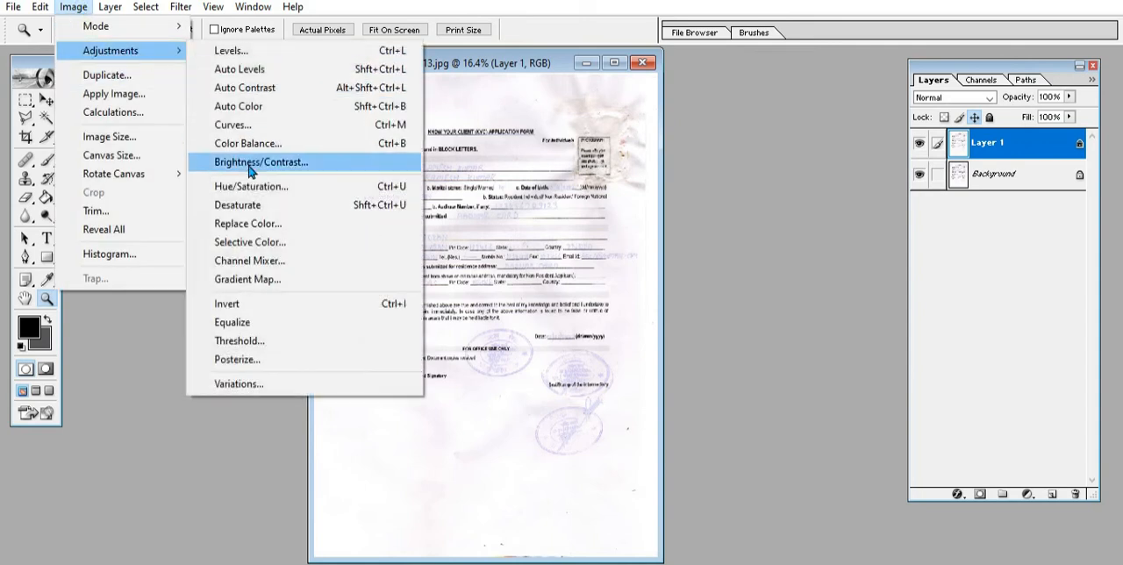
{"action": "left_click", "coordinate": [250, 241]}
{"action": "left_click", "coordinate": [851, 101]}
{"action": "left_click", "coordinate": [838, 173]}
{"action": "left_click_drag", "start_coordinate": [840, 258], "coordinate": [747, 255]}
{"action": "left_click", "coordinate": [973, 108]}
{"action": "key", "text": "z"}
Step: Apply a sixth ink-fading Selective Color pass to the layer with the Blues' Black at -100%
{"action": "left_click", "coordinate": [73, 6]}
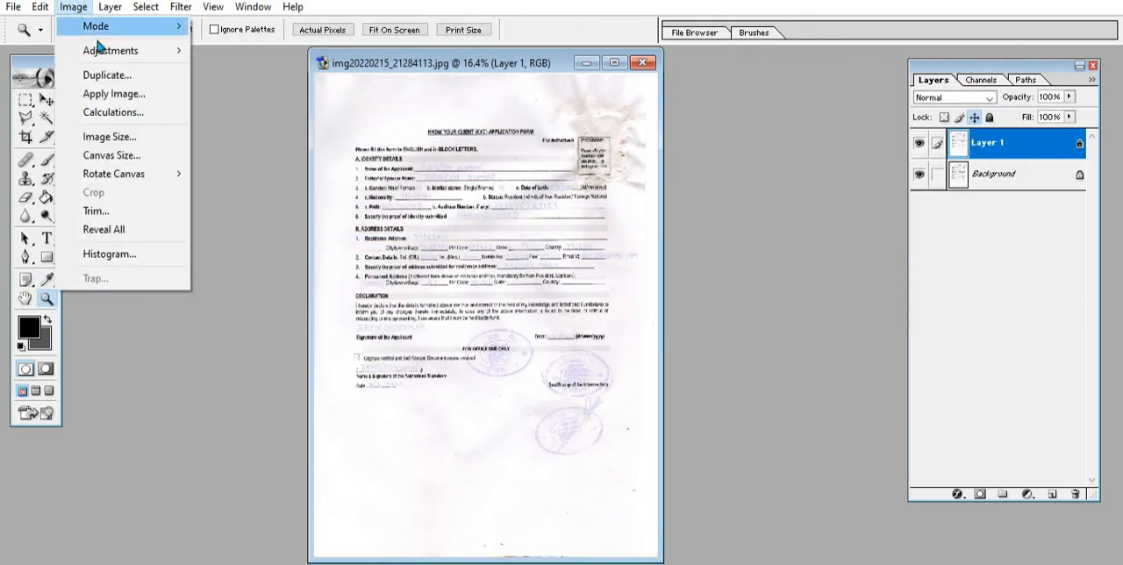
{"action": "mouse_move", "coordinate": [132, 48]}
{"action": "left_click", "coordinate": [283, 244]}
{"action": "left_click", "coordinate": [842, 100]}
{"action": "left_click", "coordinate": [836, 176]}
{"action": "left_click_drag", "start_coordinate": [840, 257], "coordinate": [755, 255]}
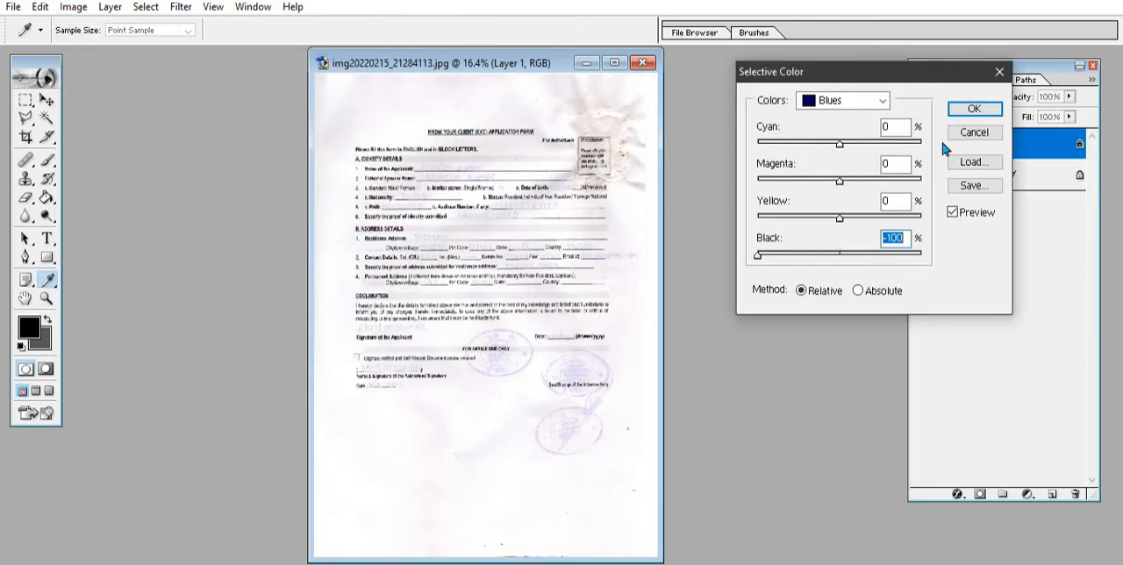
{"action": "left_click", "coordinate": [973, 108]}
{"action": "key", "text": "z"}
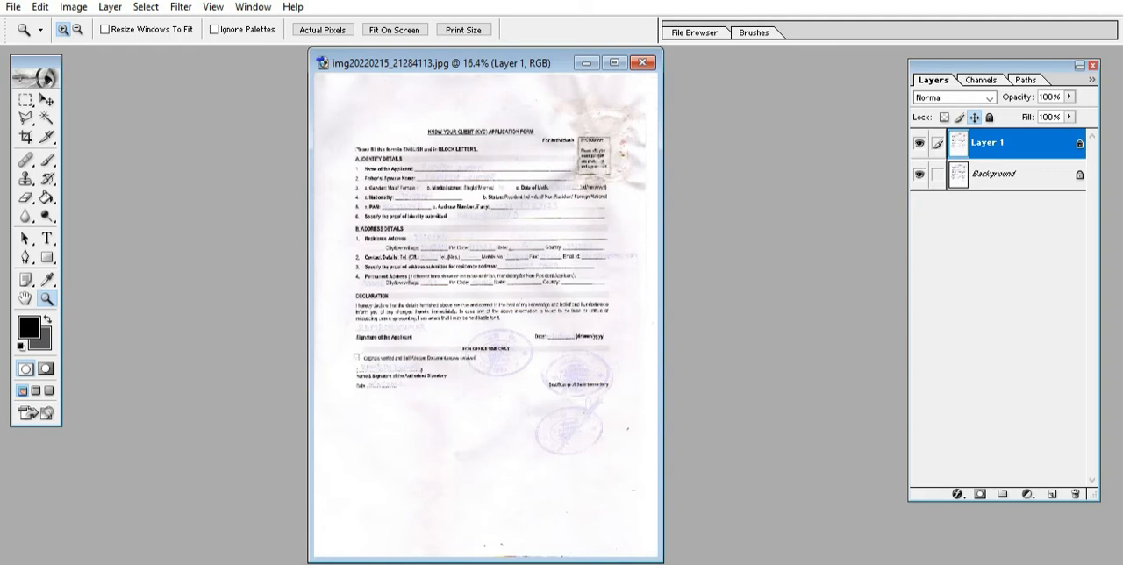
Step: Apply a Selective Color pass to the Whites with Black at -100% to clear the remaining writing and stamp tint
{"action": "left_click", "coordinate": [74, 7]}
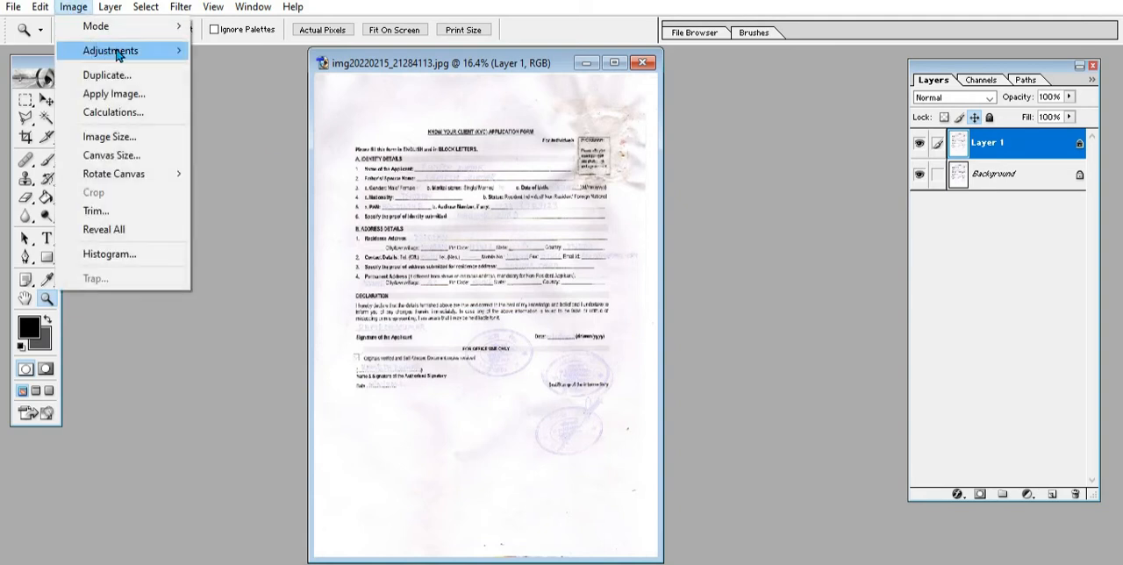
{"action": "mouse_move", "coordinate": [116, 53]}
{"action": "left_click", "coordinate": [304, 245]}
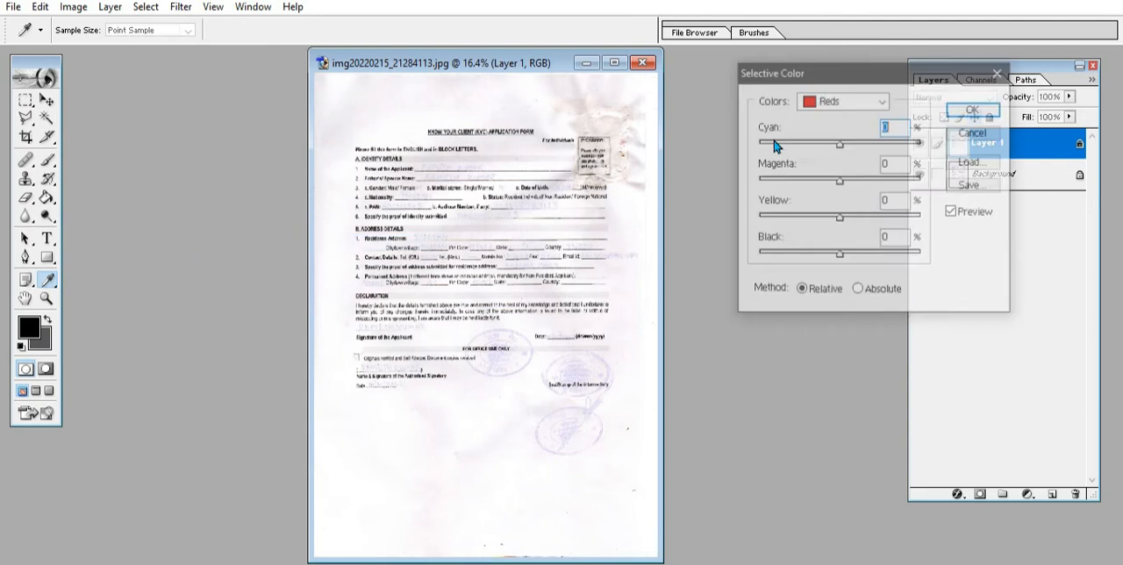
{"action": "left_click", "coordinate": [825, 101]}
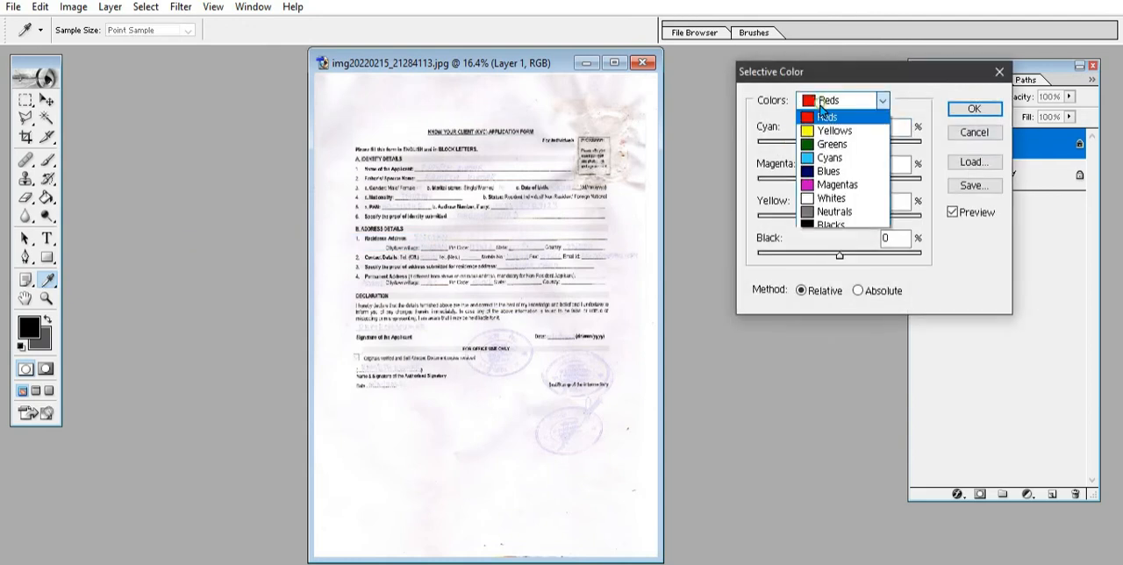
{"action": "left_click", "coordinate": [837, 200]}
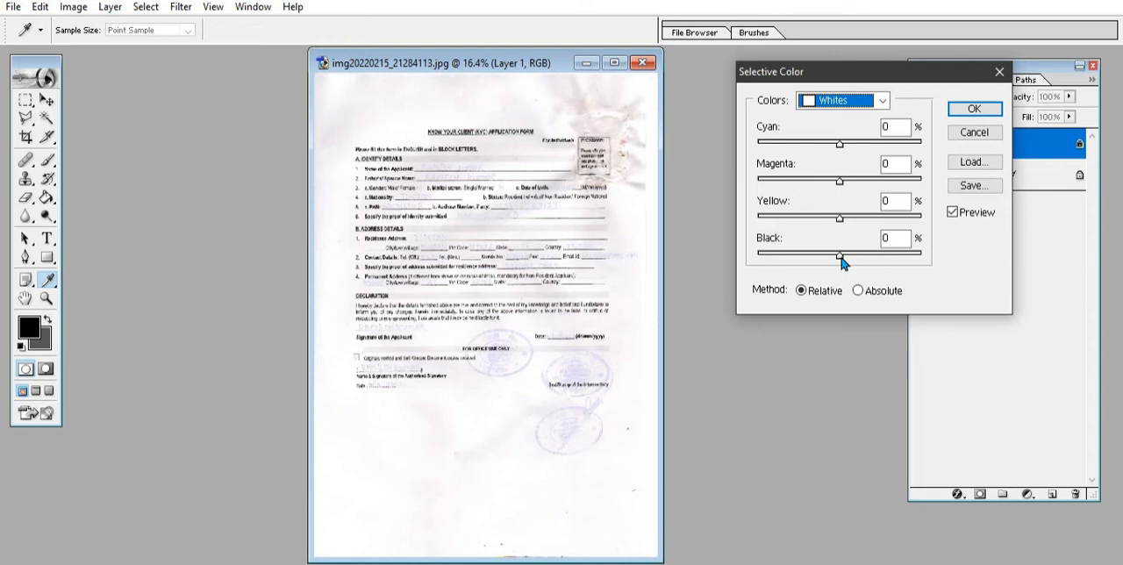
{"action": "left_click_drag", "start_coordinate": [840, 260], "coordinate": [752, 256]}
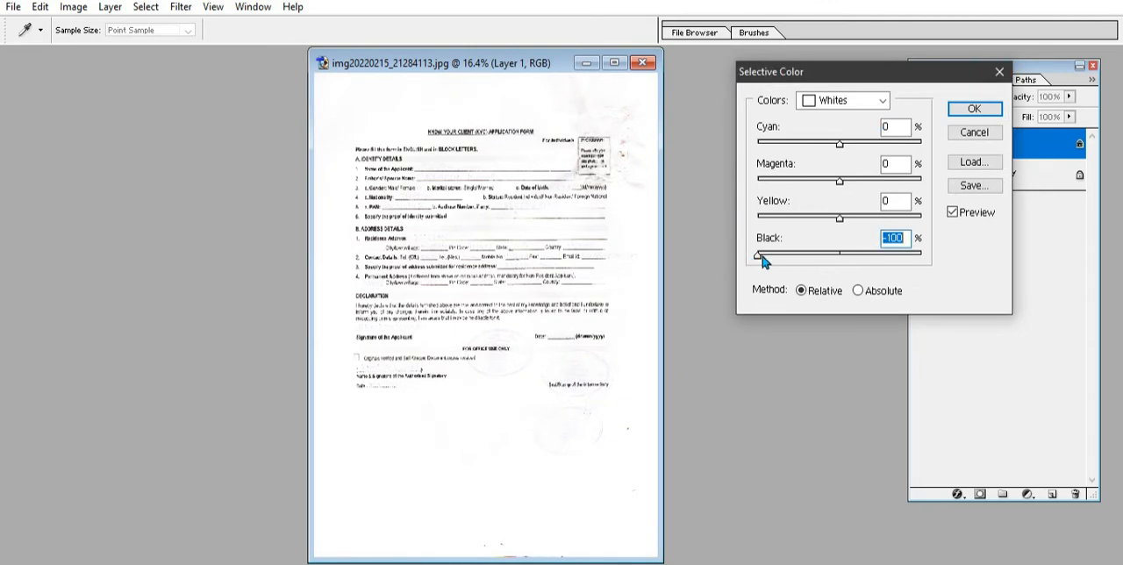
{"action": "left_click_drag", "start_coordinate": [760, 258], "coordinate": [731, 256]}
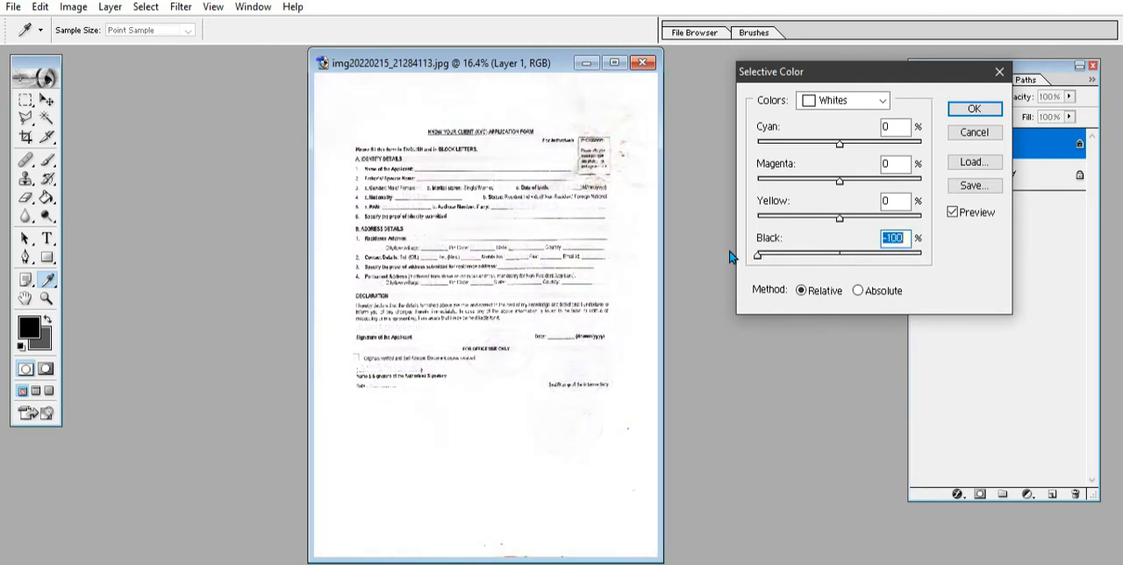
{"action": "left_click", "coordinate": [975, 109]}
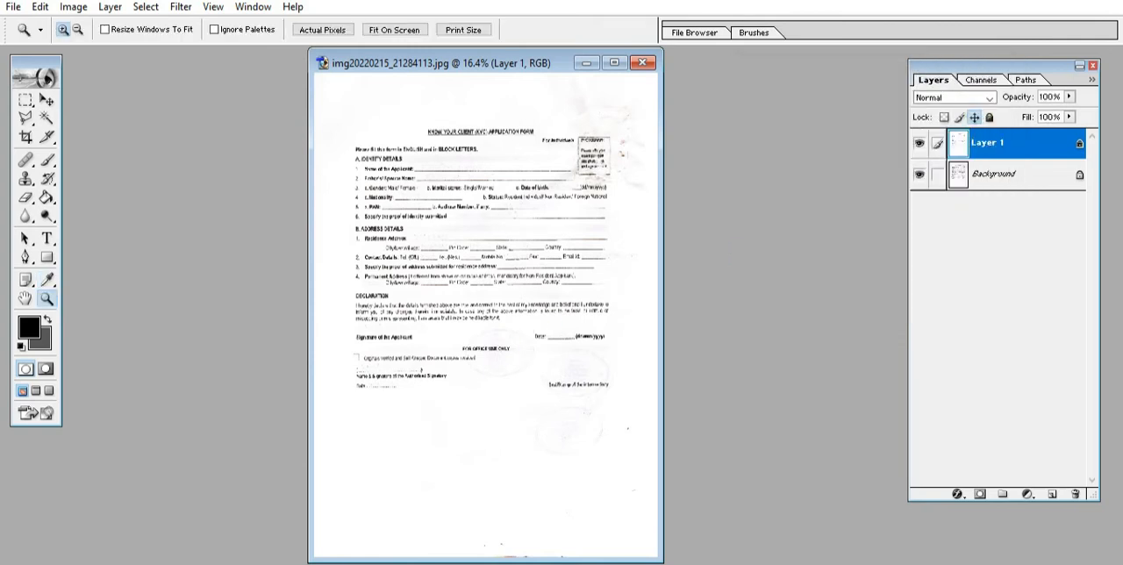
Step: Apply a second Selective Color pass to the Whites, lowering Black again to fade the faint stamp outlines
{"action": "left_click", "coordinate": [73, 6]}
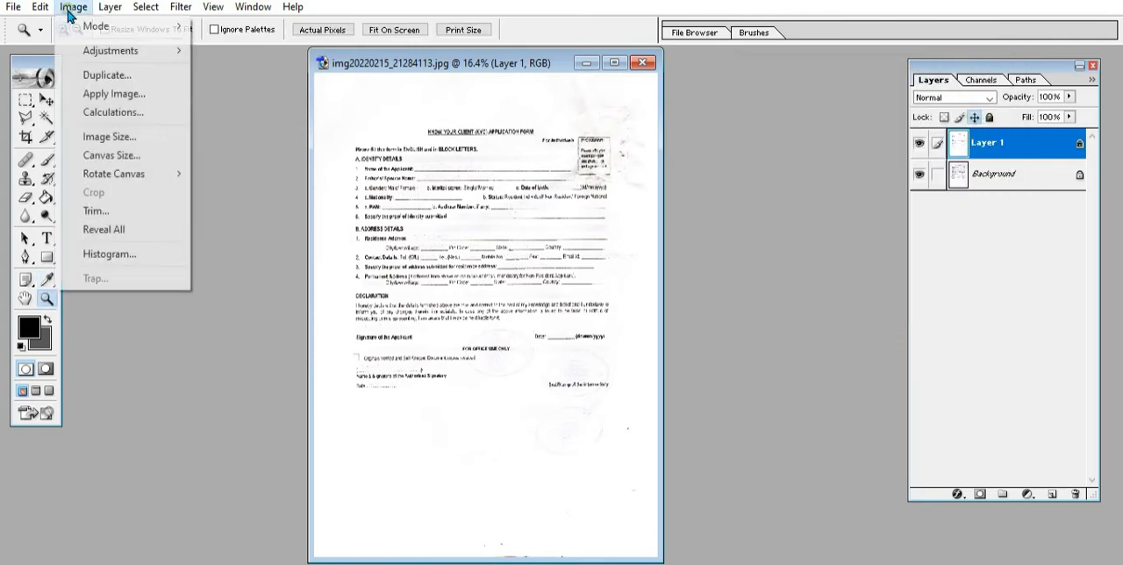
{"action": "mouse_move", "coordinate": [180, 51]}
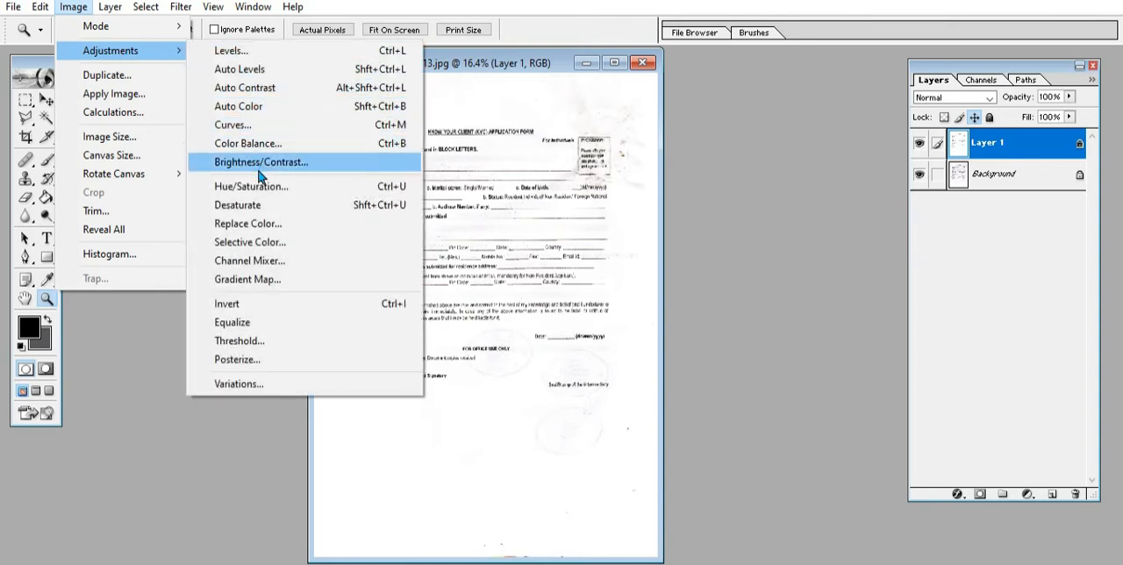
{"action": "left_click", "coordinate": [238, 242]}
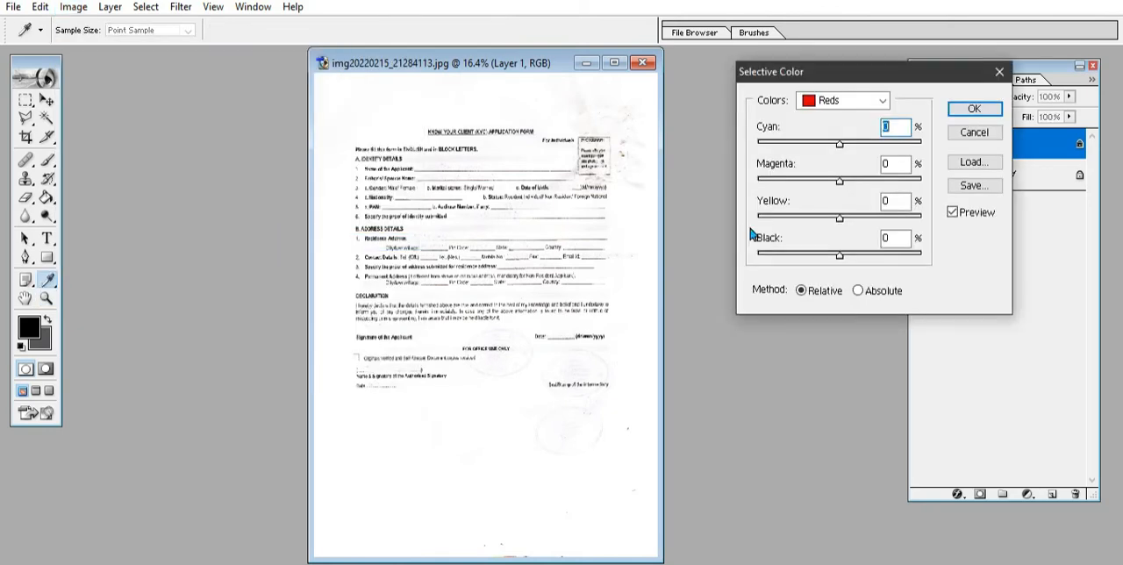
{"action": "left_click", "coordinate": [851, 100]}
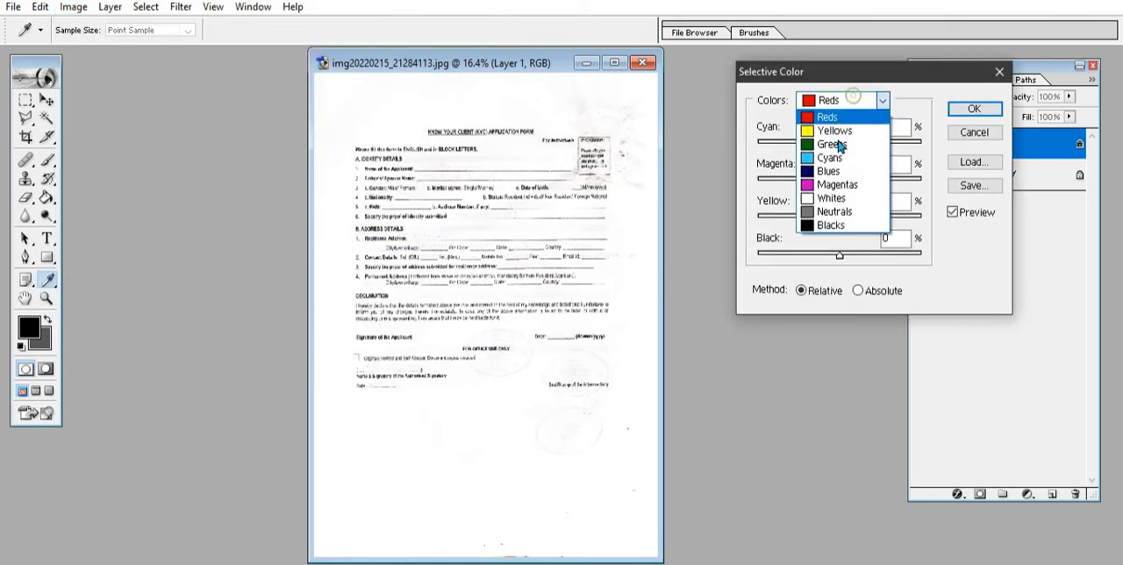
{"action": "left_click", "coordinate": [836, 200]}
{"action": "left_click_drag", "start_coordinate": [839, 256], "coordinate": [787, 264]}
{"action": "left_click", "coordinate": [970, 109]}
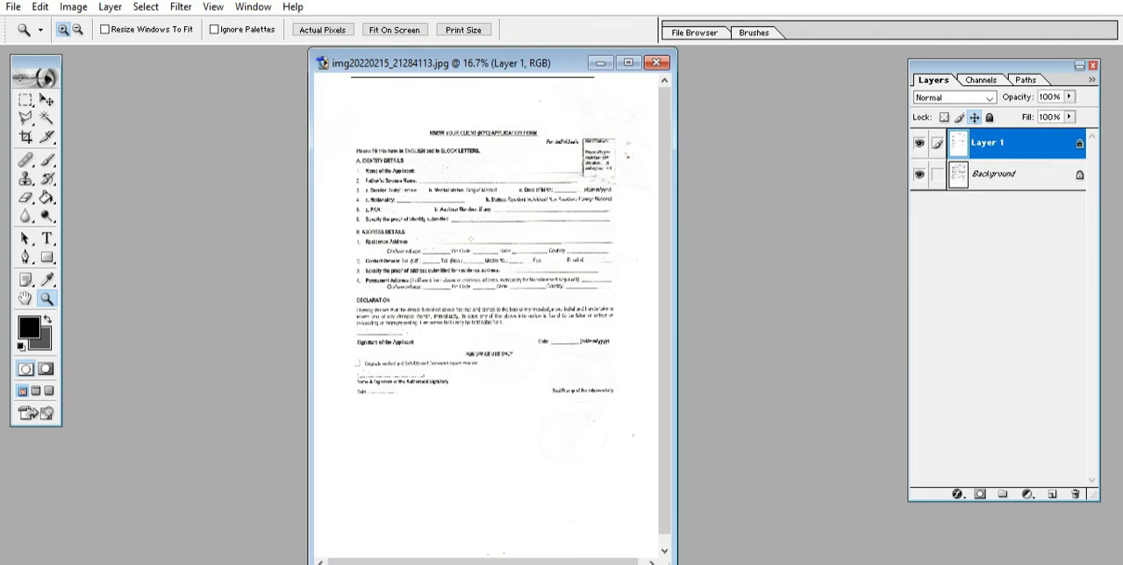
Step: Examine the cleaned form up close for leftover ink around the detail fields, declaration, signature and stamp areas, then return to the full-page view
{"action": "left_click", "coordinate": [470, 238]}
{"action": "left_click", "coordinate": [470, 238]}
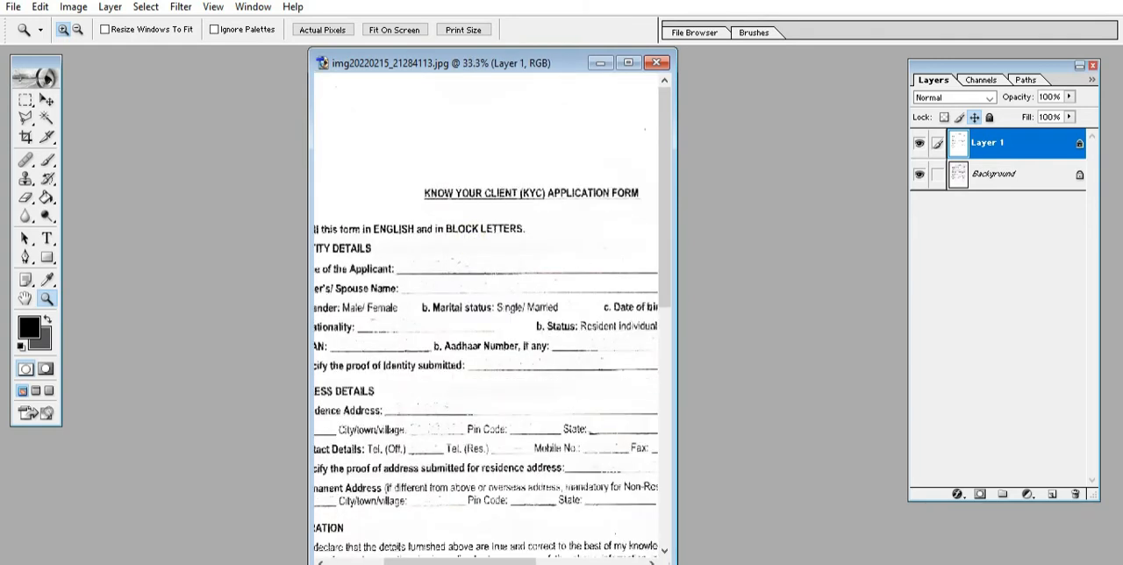
{"action": "left_click_drag", "start_coordinate": [461, 561], "coordinate": [404, 562]}
{"action": "left_click_drag", "start_coordinate": [664, 233], "coordinate": [664, 401]}
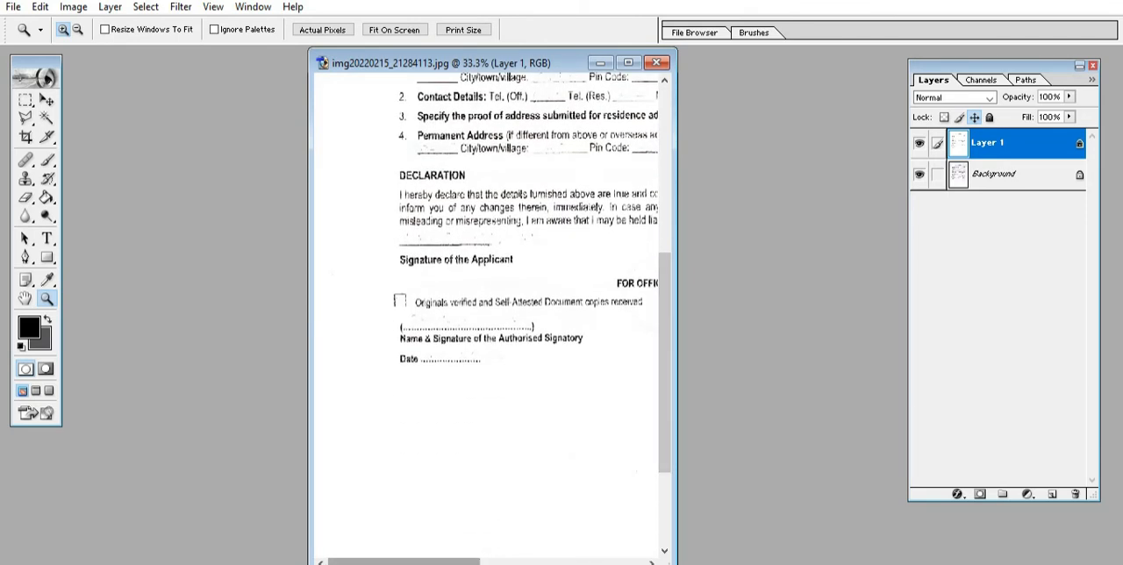
{"action": "left_click_drag", "start_coordinate": [445, 563], "coordinate": [603, 562]}
{"action": "scroll", "coordinate": [488, 316], "scroll_direction": "up", "scroll_amount": 3}
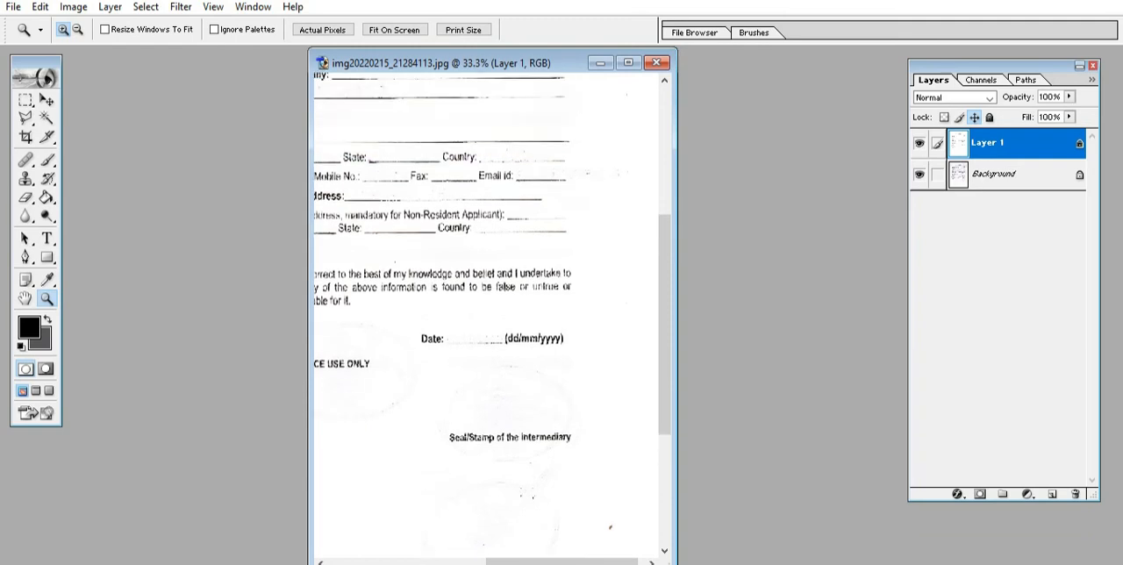
{"action": "left_click", "coordinate": [46, 100]}
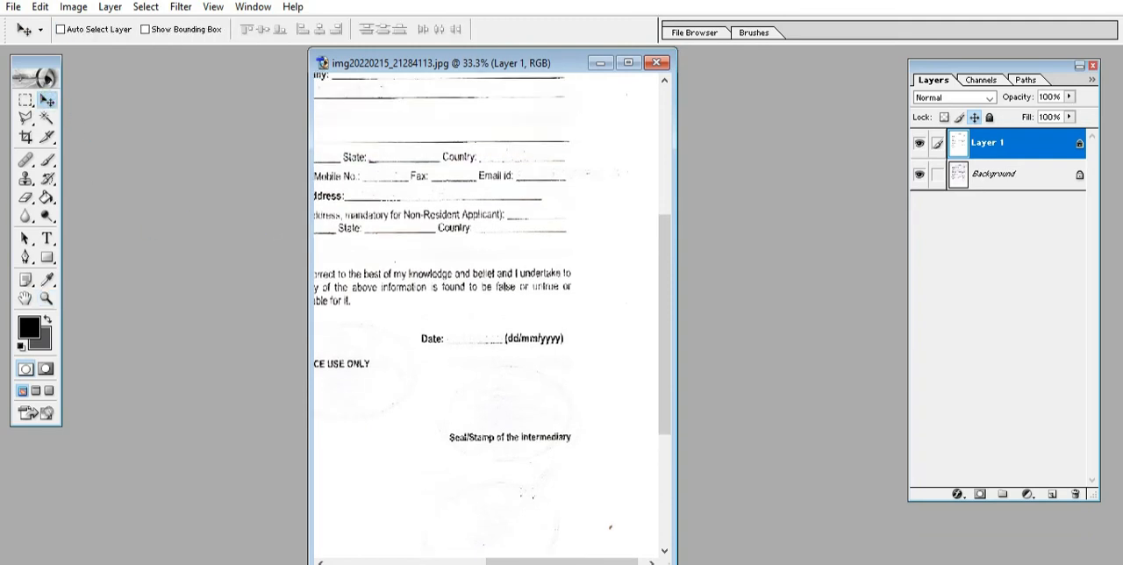
{"action": "left_click", "coordinate": [433, 277]}
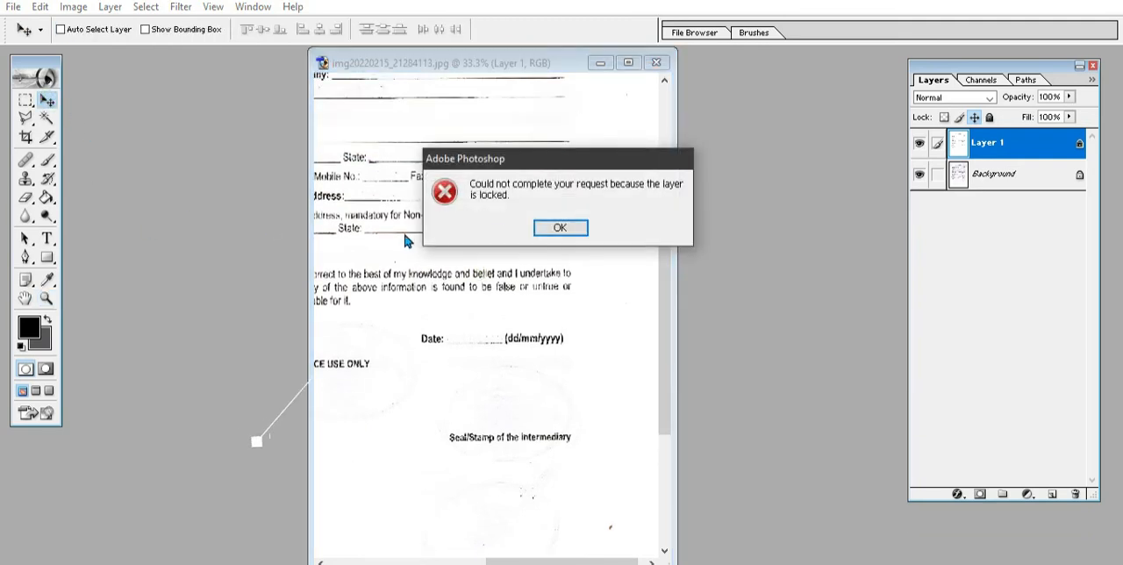
{"action": "left_click", "coordinate": [552, 221]}
{"action": "left_click", "coordinate": [46, 298]}
{"action": "right_click", "coordinate": [524, 198]}
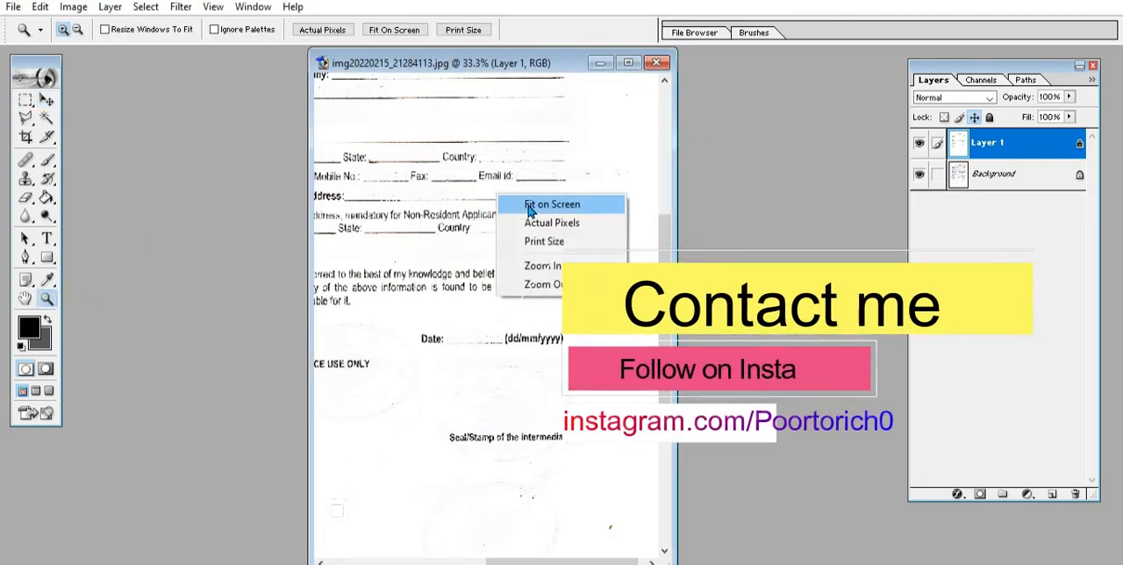
{"action": "left_click", "coordinate": [533, 204]}
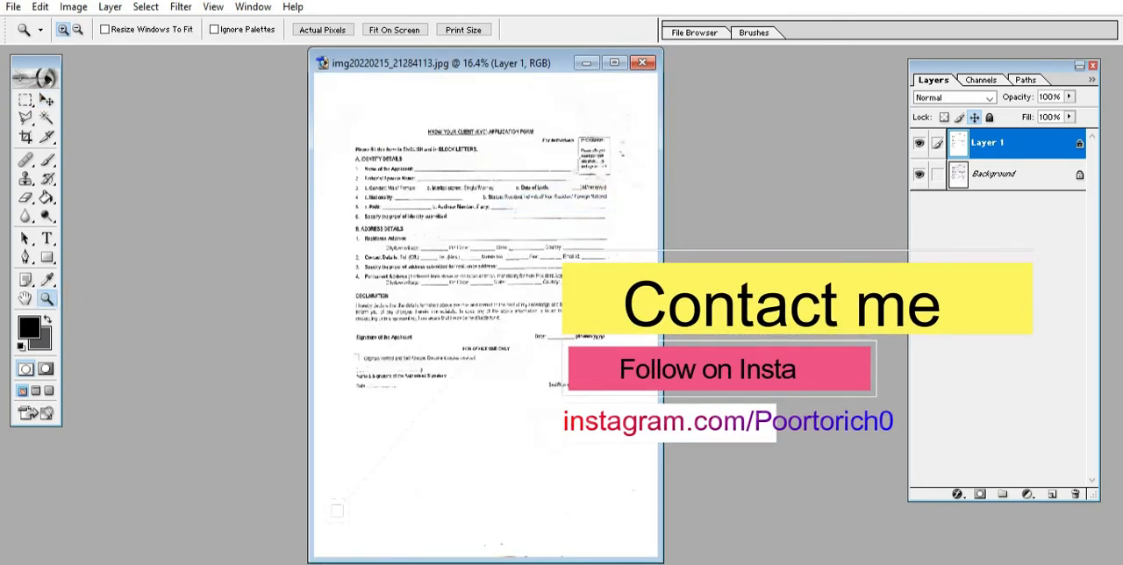
{"action": "left_click", "coordinate": [410, 180]}
{"action": "left_click", "coordinate": [411, 180]}
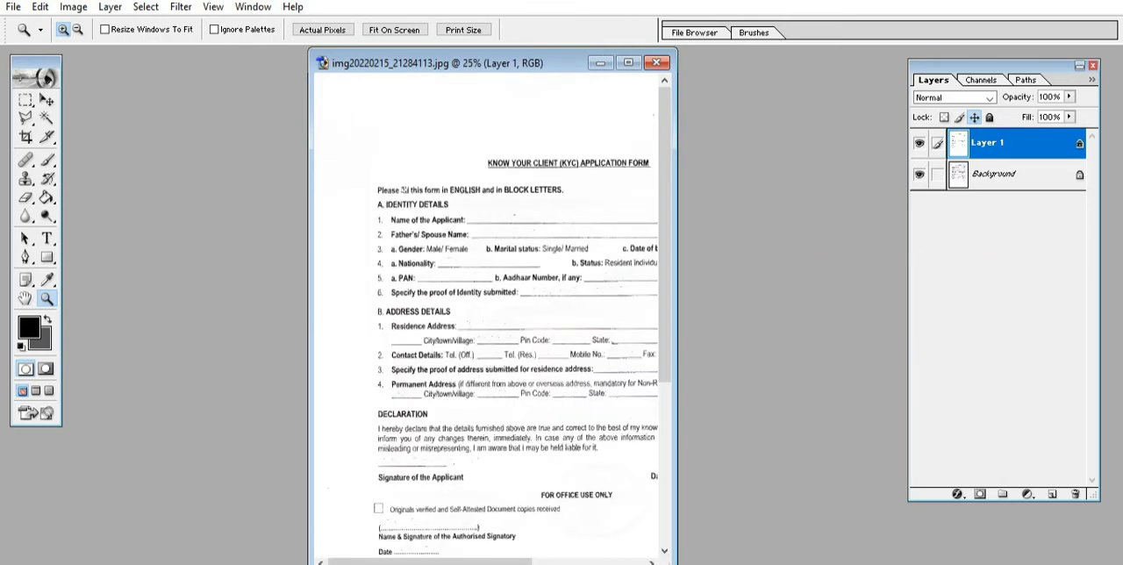
{"action": "left_click_drag", "start_coordinate": [320, 88], "coordinate": [642, 525]}
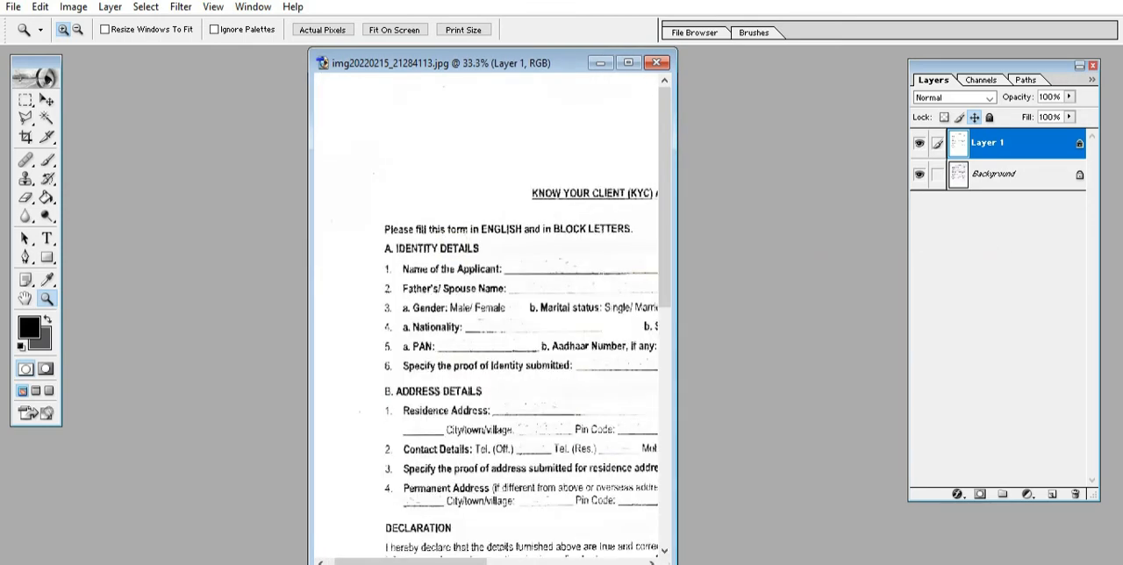
{"action": "right_click", "coordinate": [483, 254]}
{"action": "left_click", "coordinate": [505, 255]}
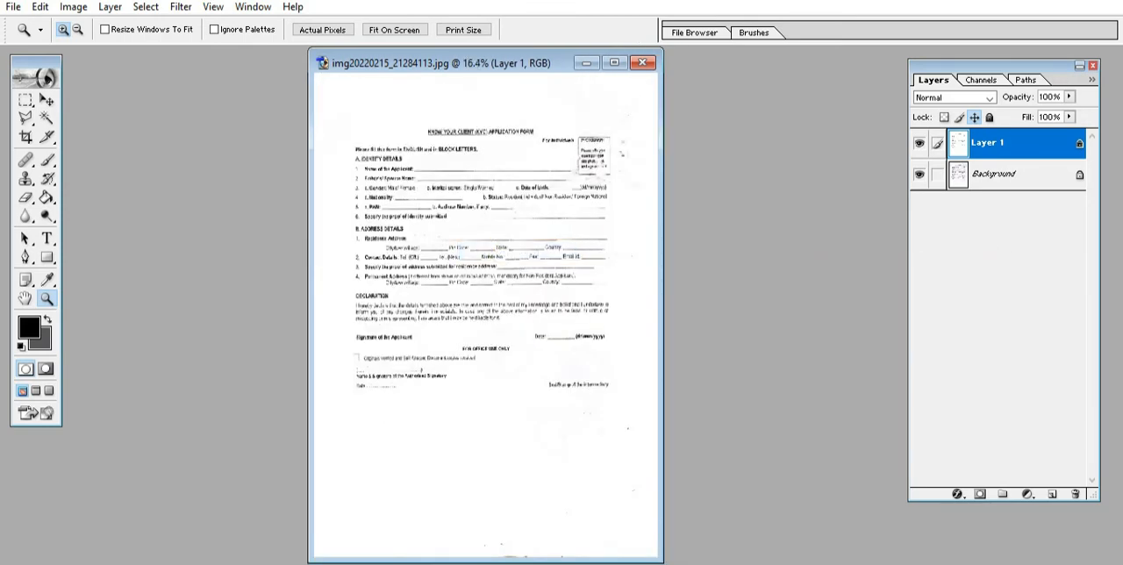
Step: Darken the printed text with a Selective Color pass on the Neutrals, setting Black to +58%
{"action": "left_click", "coordinate": [73, 7]}
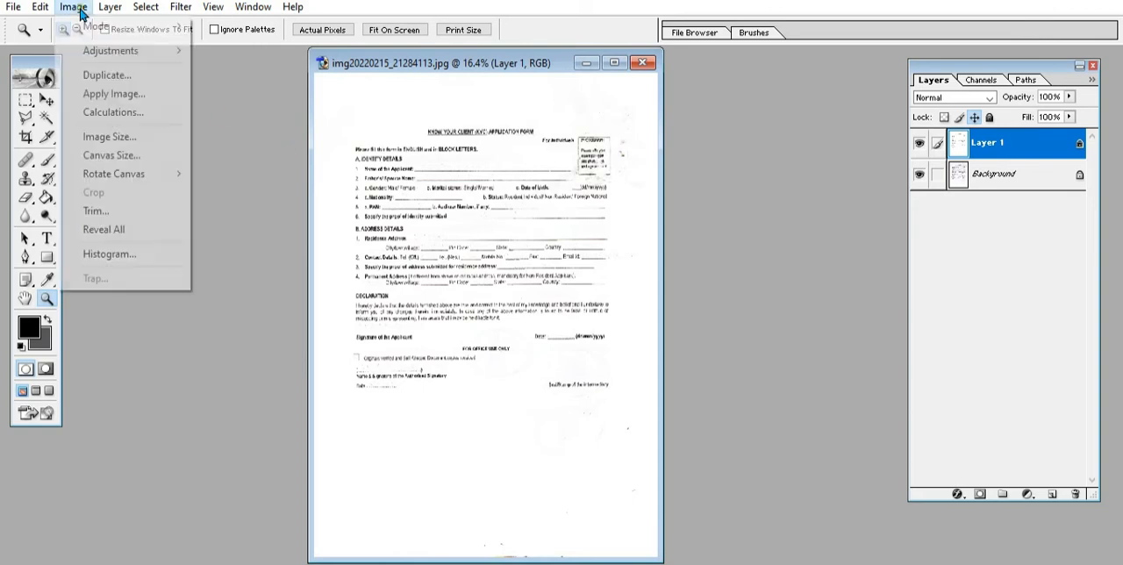
{"action": "mouse_move", "coordinate": [158, 55]}
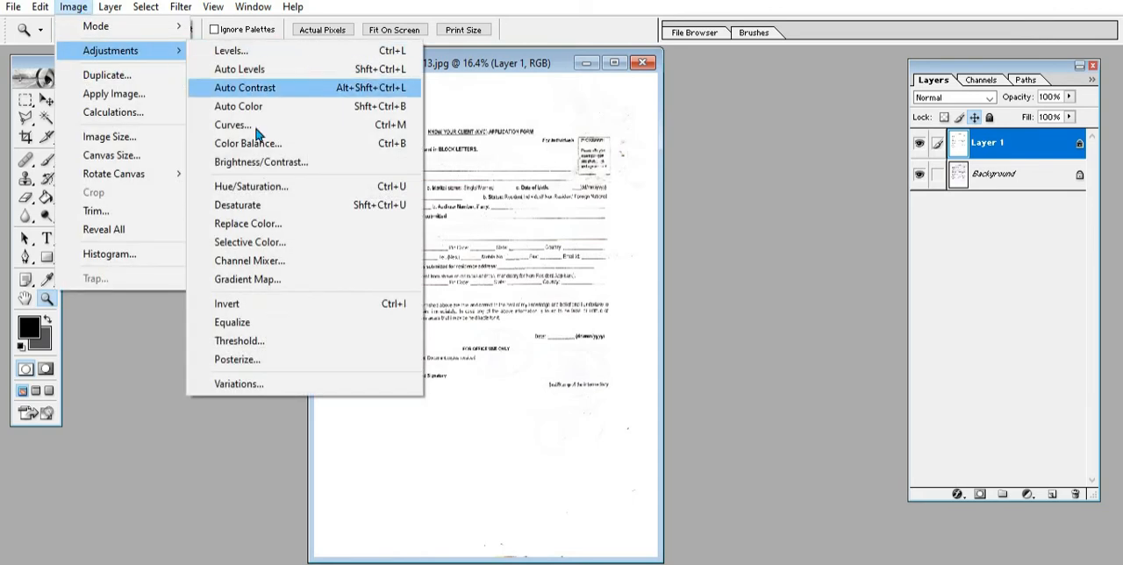
{"action": "left_click", "coordinate": [259, 245]}
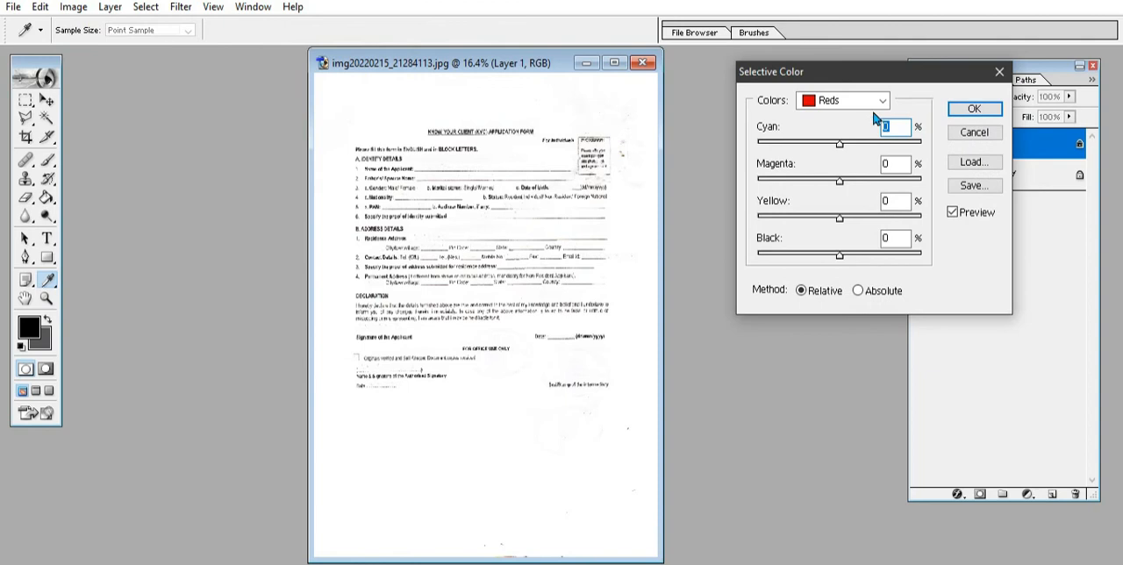
{"action": "left_click", "coordinate": [876, 100]}
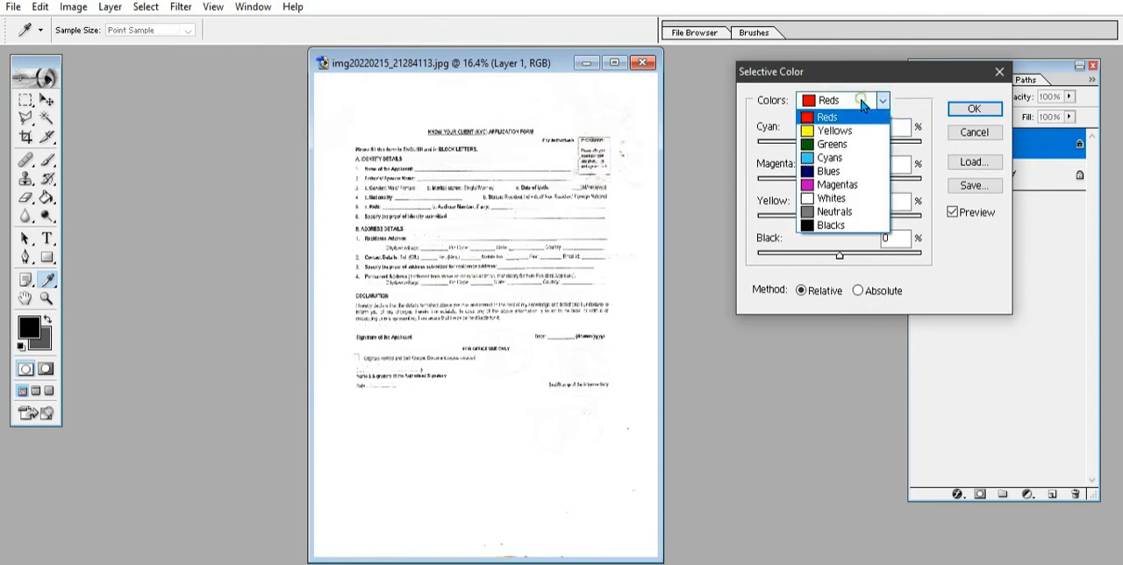
{"action": "left_click", "coordinate": [858, 218]}
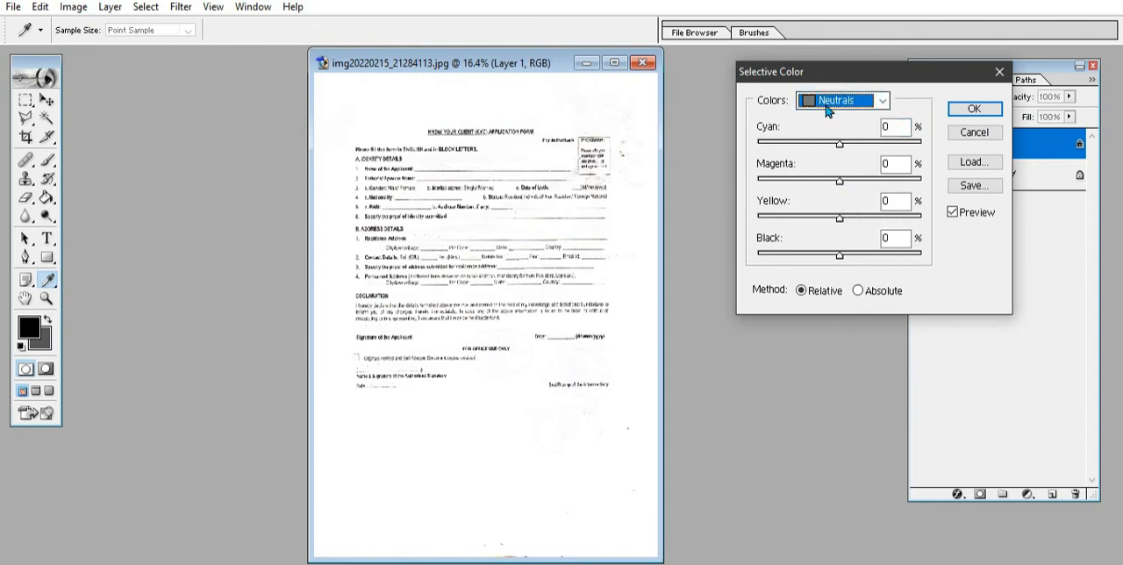
{"action": "left_click_drag", "start_coordinate": [840, 260], "coordinate": [887, 262]}
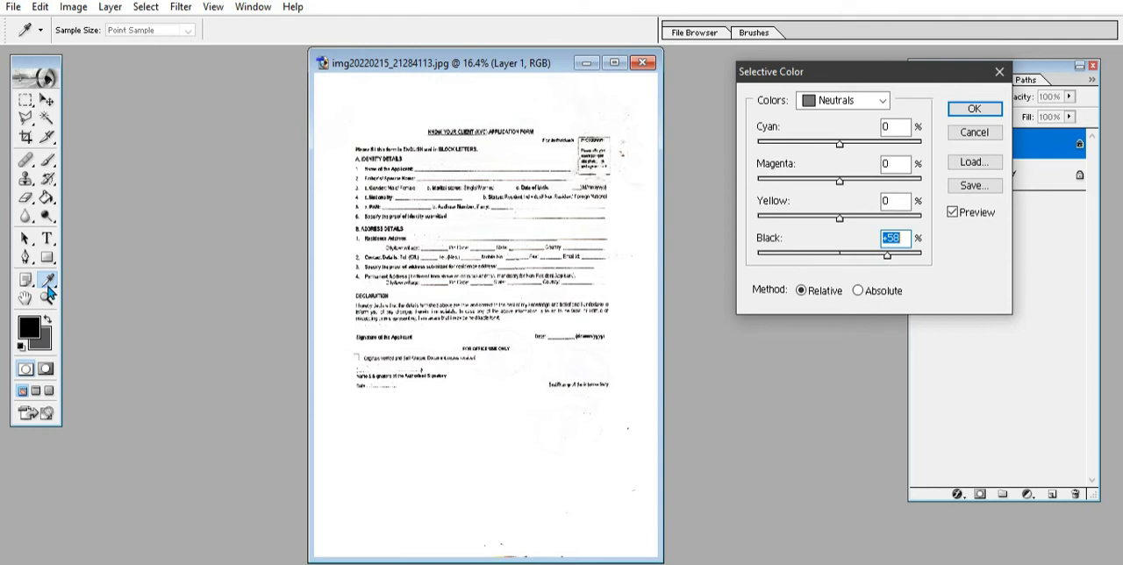
{"action": "left_click", "coordinate": [973, 108]}
Step: Examine the identity and address detail fields at 50% zoom for leftover ink specks
{"action": "key", "text": "z"}
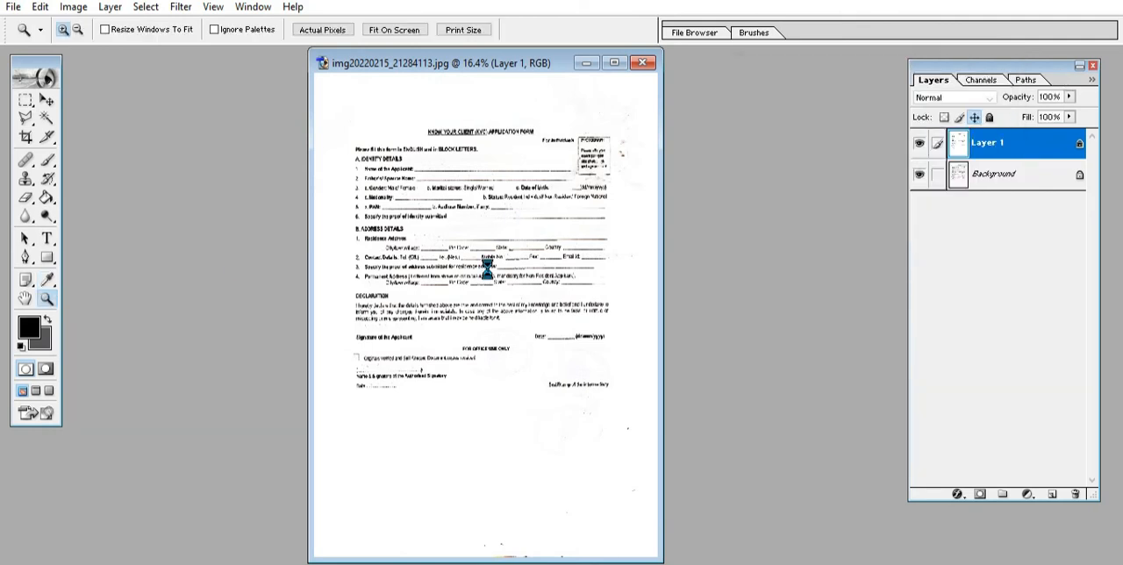
{"action": "left_click", "coordinate": [488, 270]}
{"action": "left_click", "coordinate": [486, 269]}
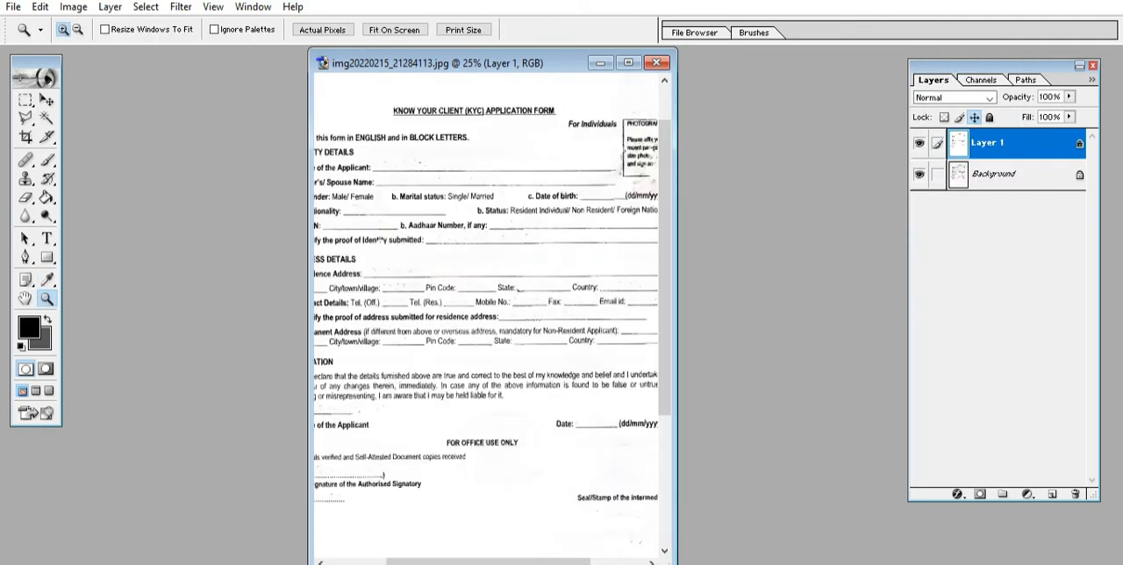
{"action": "left_click", "coordinate": [380, 244]}
{"action": "left_click", "coordinate": [384, 213]}
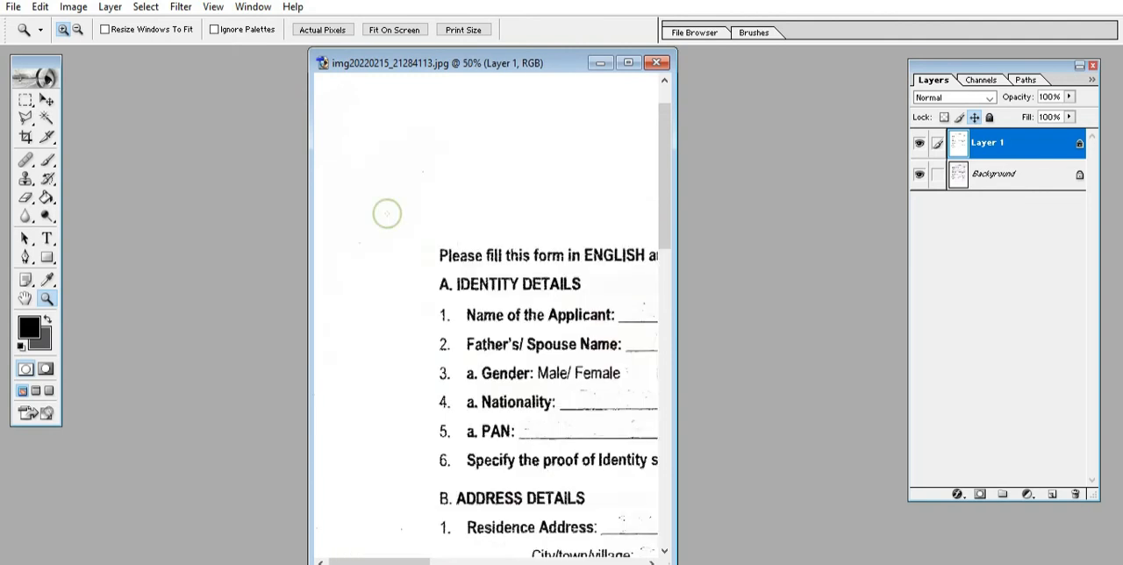
{"action": "left_click_drag", "start_coordinate": [398, 561], "coordinate": [426, 562]}
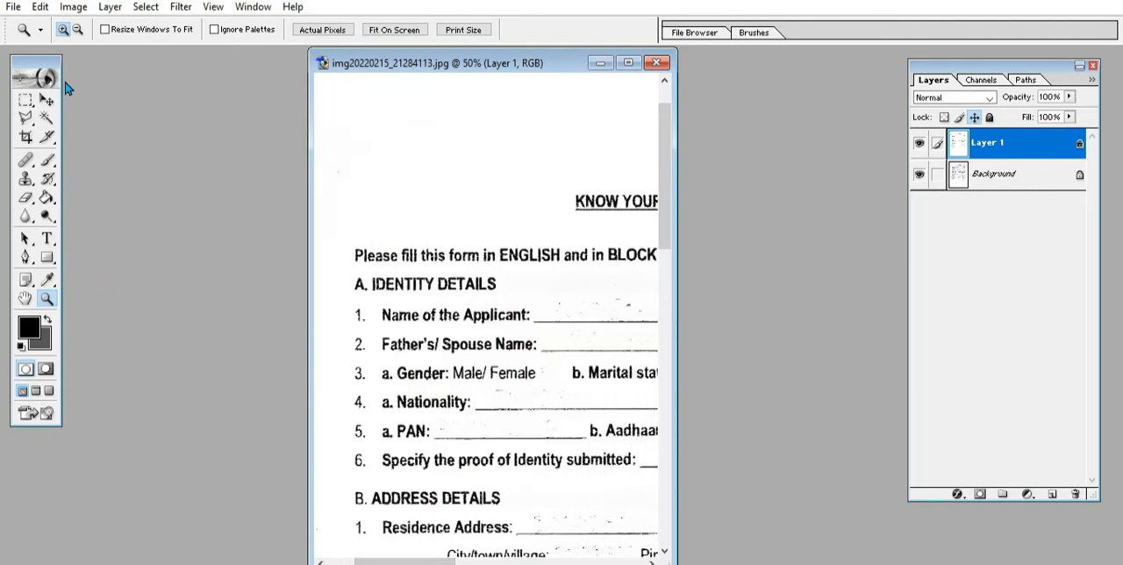
Step: Darken the printed text further with another Selective Color pass on the Neutrals, setting Black to +74%
{"action": "left_click", "coordinate": [73, 7]}
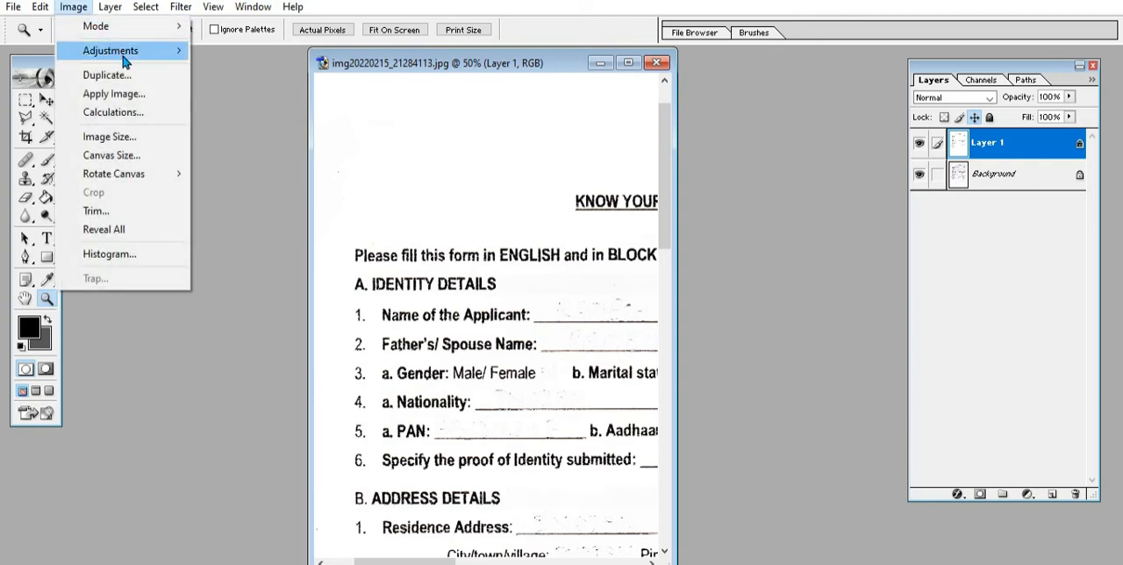
{"action": "mouse_move", "coordinate": [124, 60]}
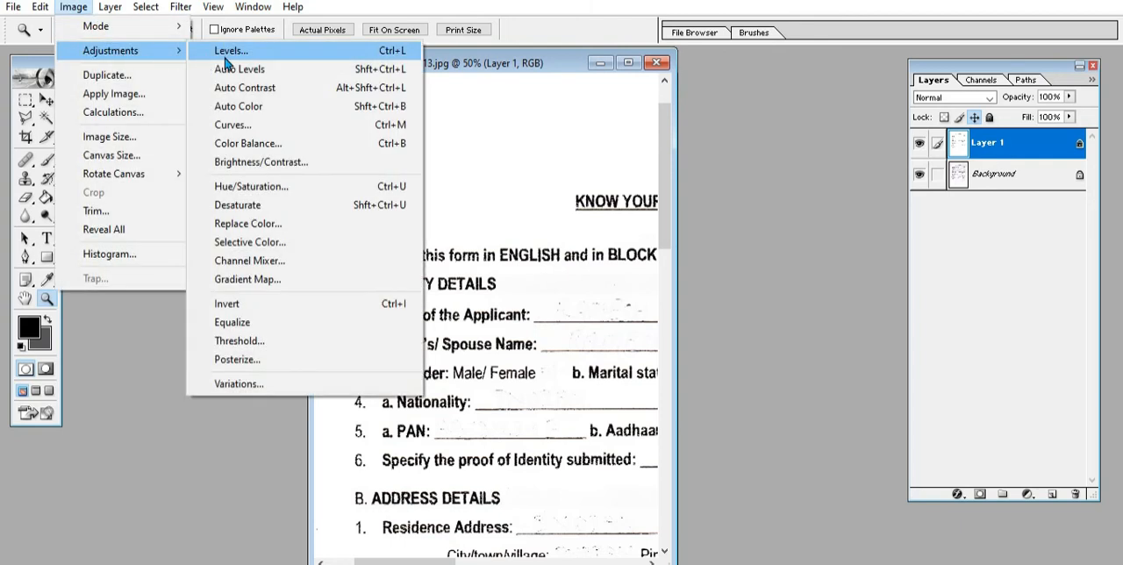
{"action": "left_click", "coordinate": [252, 254]}
{"action": "left_click", "coordinate": [842, 101]}
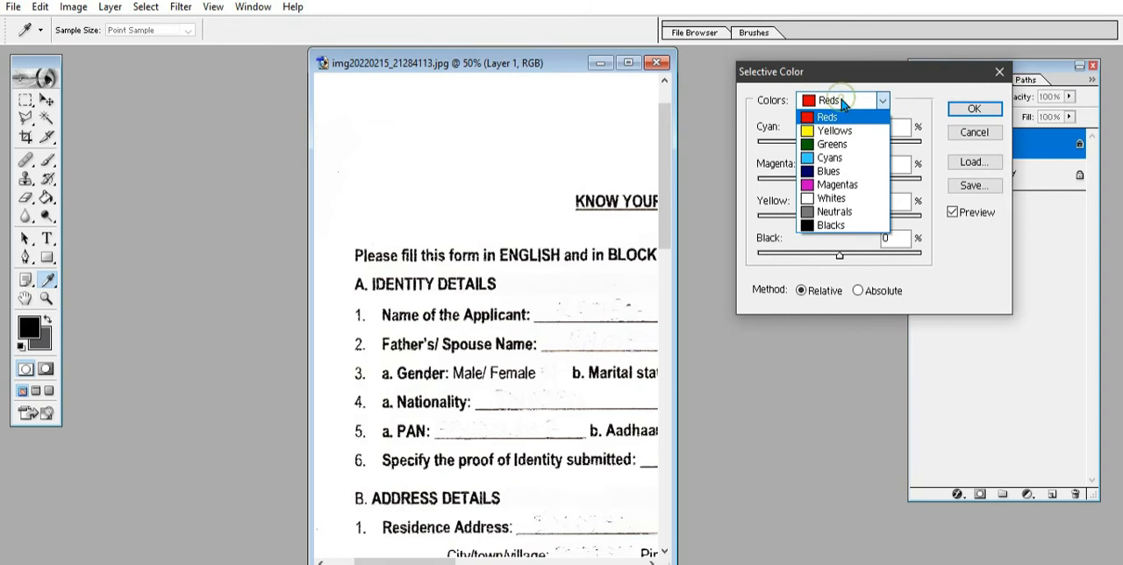
{"action": "left_click", "coordinate": [833, 213]}
{"action": "left_click_drag", "start_coordinate": [842, 261], "coordinate": [901, 263]}
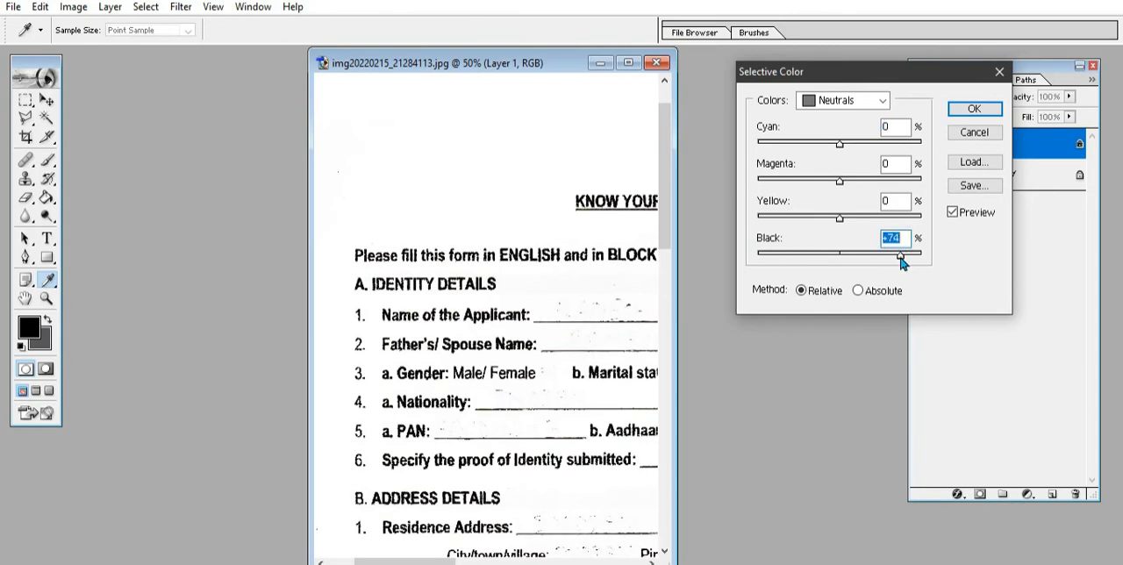
{"action": "key", "text": "z"}
{"action": "left_click", "coordinate": [974, 109]}
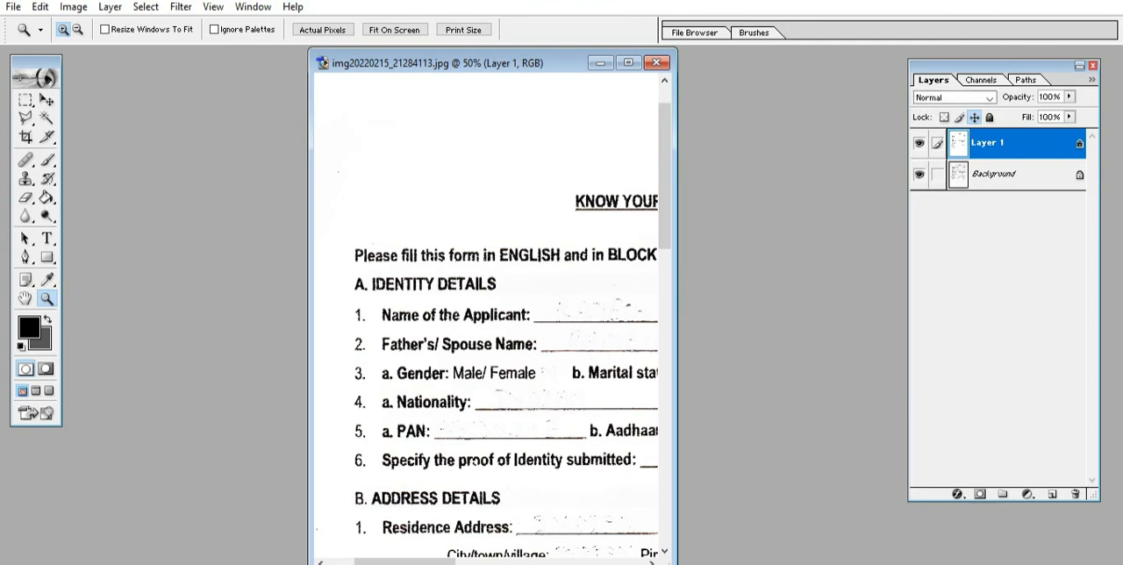
Step: Set up the Brush tool with white (FFFFFF) as the foreground color for retouching around the photograph box
{"action": "right_click", "coordinate": [575, 222]}
{"action": "left_click", "coordinate": [605, 243]}
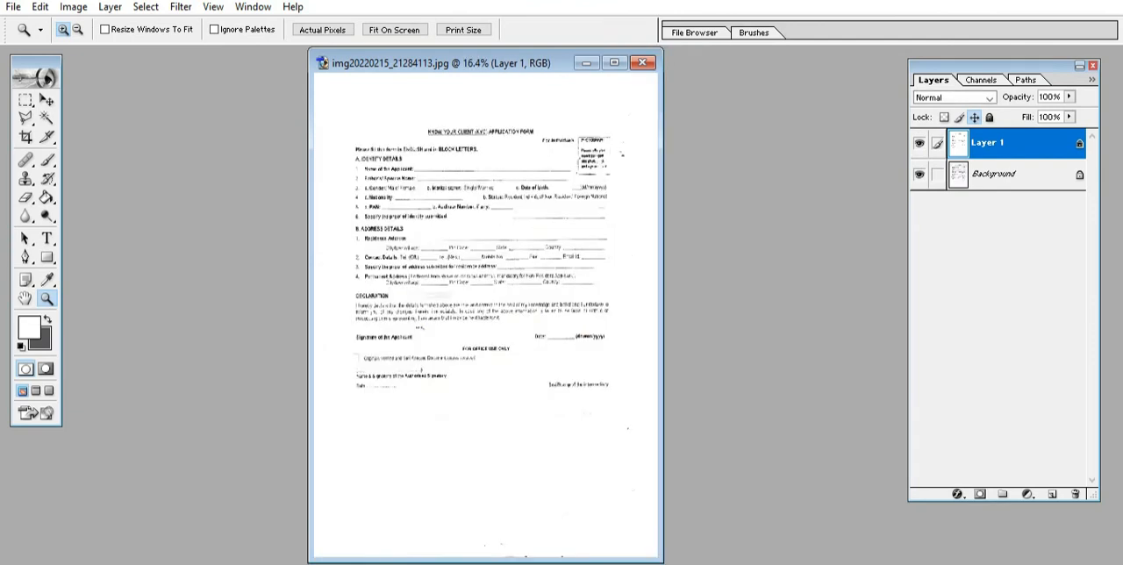
{"action": "left_click", "coordinate": [594, 143]}
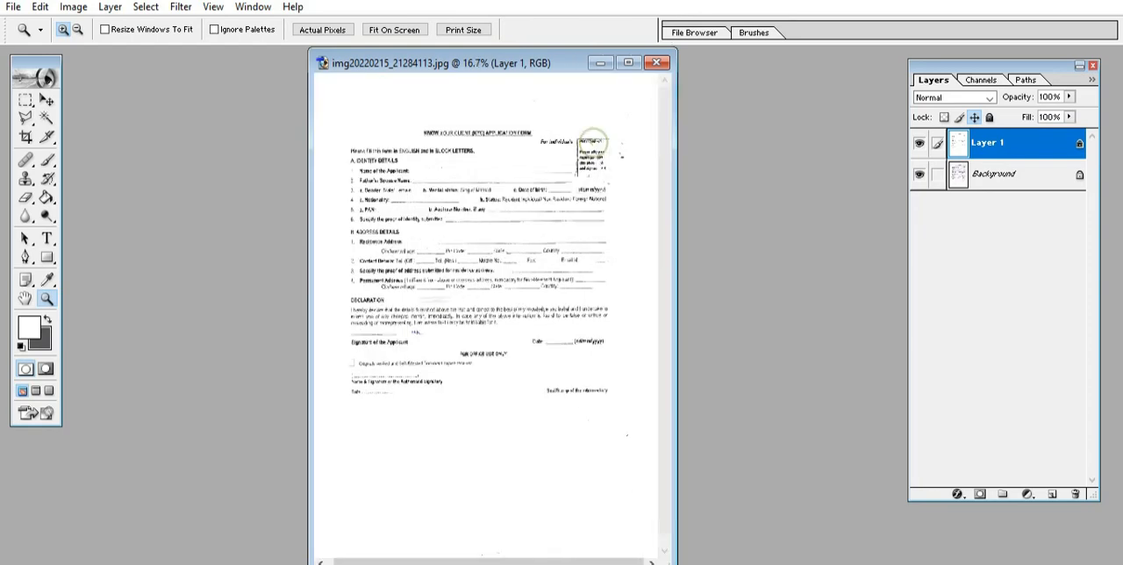
{"action": "left_click", "coordinate": [597, 148]}
{"action": "left_click", "coordinate": [557, 214]}
{"action": "left_click", "coordinate": [556, 214]}
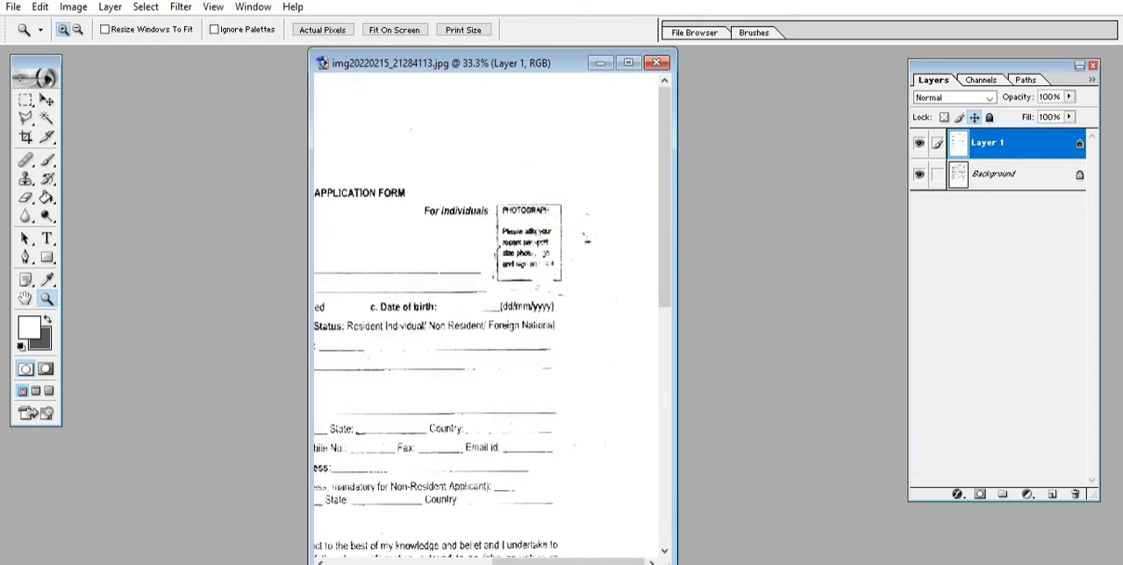
{"action": "left_click", "coordinate": [557, 295]}
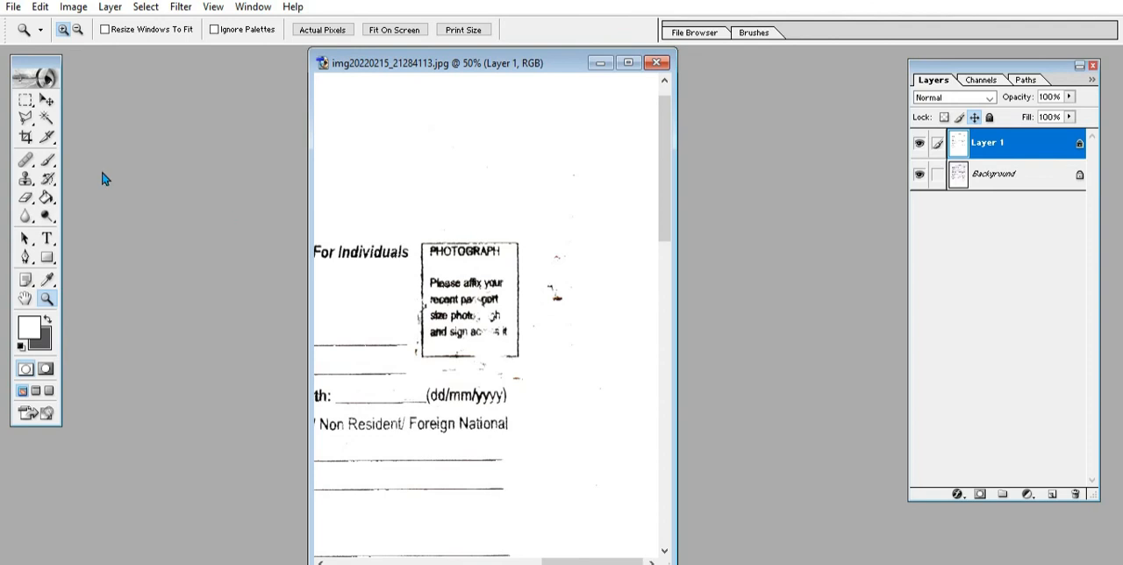
{"action": "left_click", "coordinate": [48, 160]}
{"action": "left_click", "coordinate": [50, 162]}
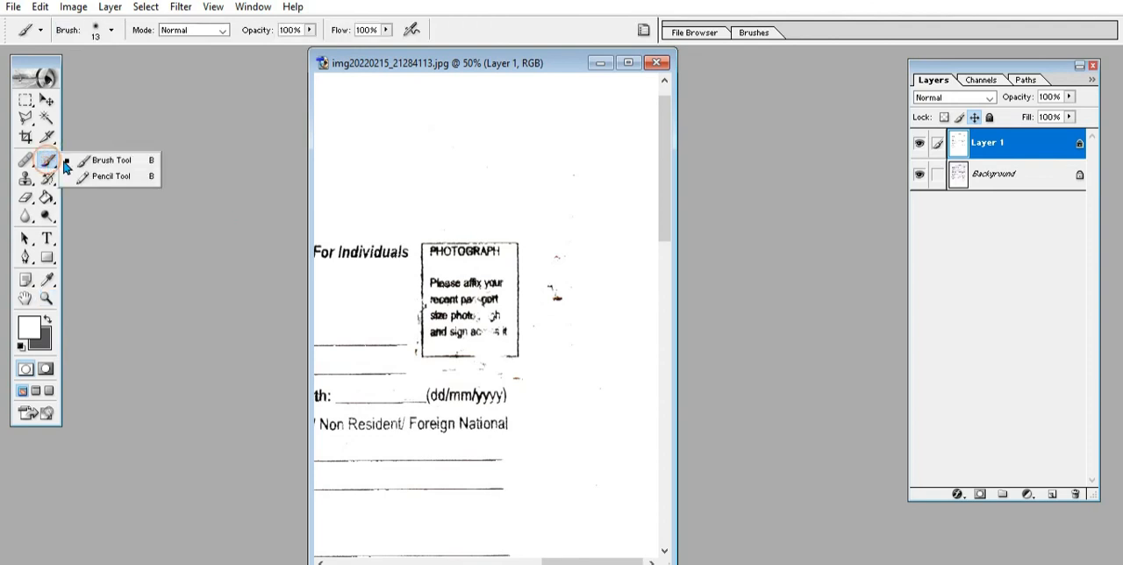
{"action": "left_click", "coordinate": [117, 162]}
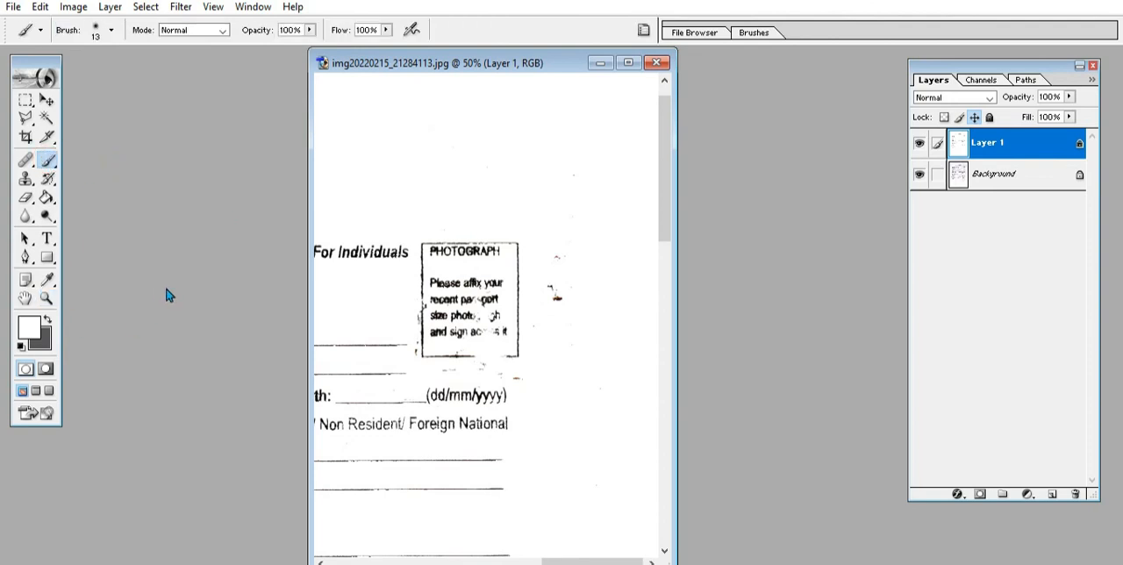
{"action": "left_click", "coordinate": [25, 329]}
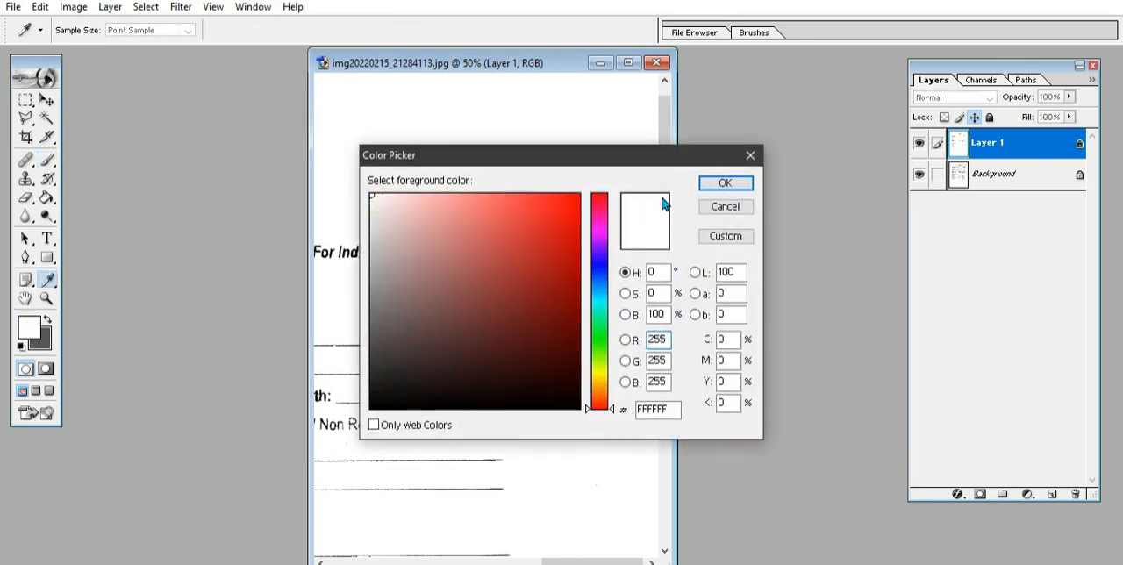
{"action": "left_click", "coordinate": [724, 182]}
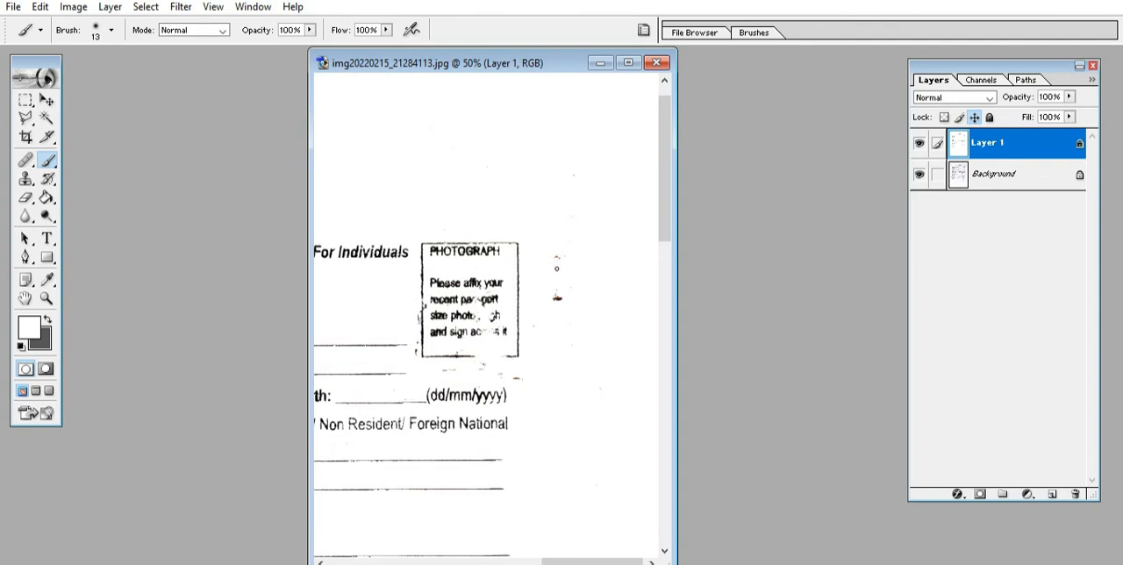
Step: Paint white over the leftover ink specks beside and below the photograph box
{"action": "key", "text": "ctrl+plus"}
{"action": "key", "text": "ctrl+plus"}
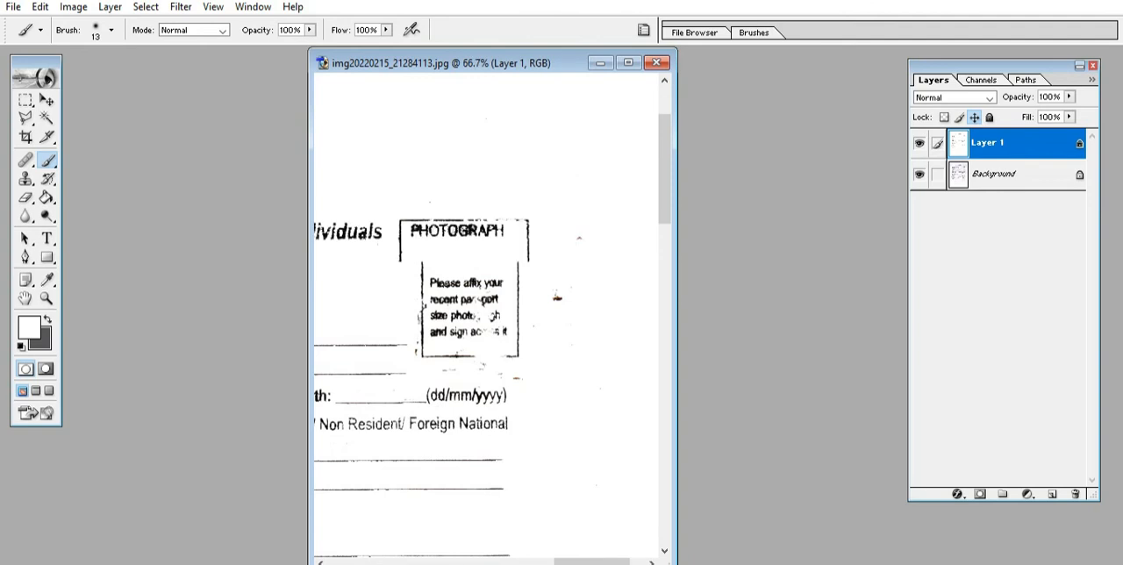
{"action": "left_click_drag", "start_coordinate": [652, 261], "coordinate": [630, 281]}
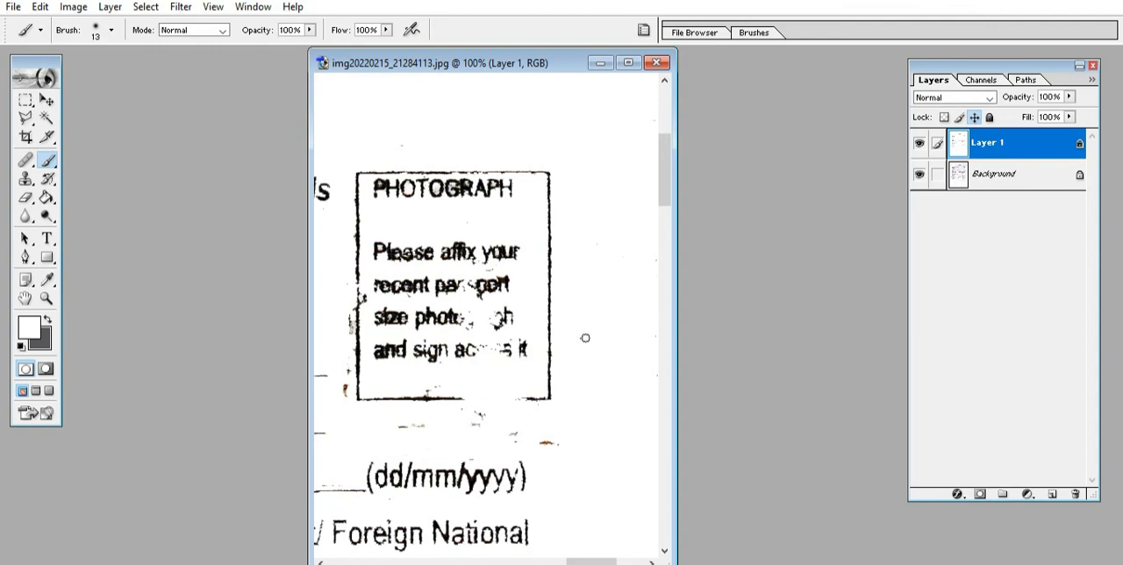
{"action": "mouse_move", "coordinate": [576, 419]}
{"action": "left_mouse_down"}
{"action": "mouse_move", "coordinate": [545, 434]}
{"action": "mouse_move", "coordinate": [470, 419]}
{"action": "left_mouse_up"}
{"action": "left_click_drag", "start_coordinate": [343, 392], "coordinate": [347, 216]}
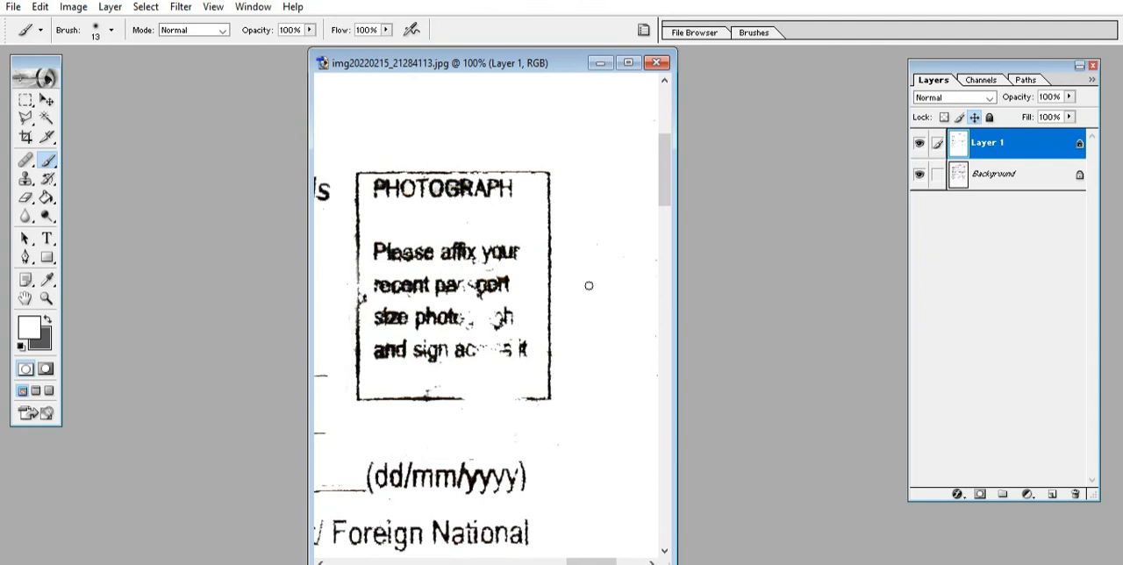
Step: Examine the retouched form around the photograph box, title and detail fields, then return to the full-page view
{"action": "left_click_drag", "start_coordinate": [572, 561], "coordinate": [535, 561]}
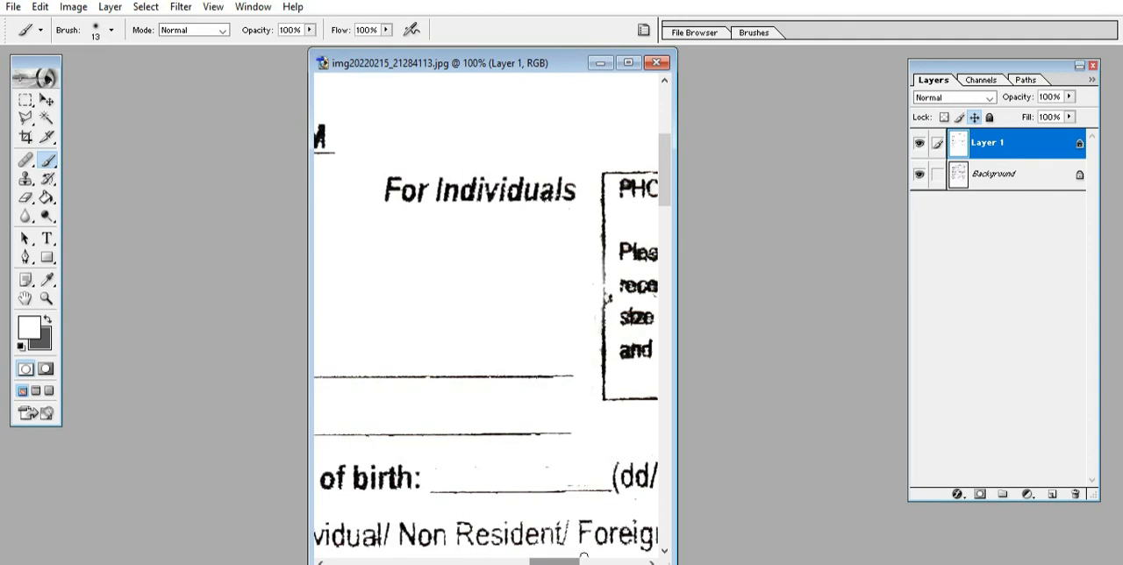
{"action": "left_click", "coordinate": [46, 299]}
{"action": "right_click", "coordinate": [481, 246]}
{"action": "left_click", "coordinate": [514, 255]}
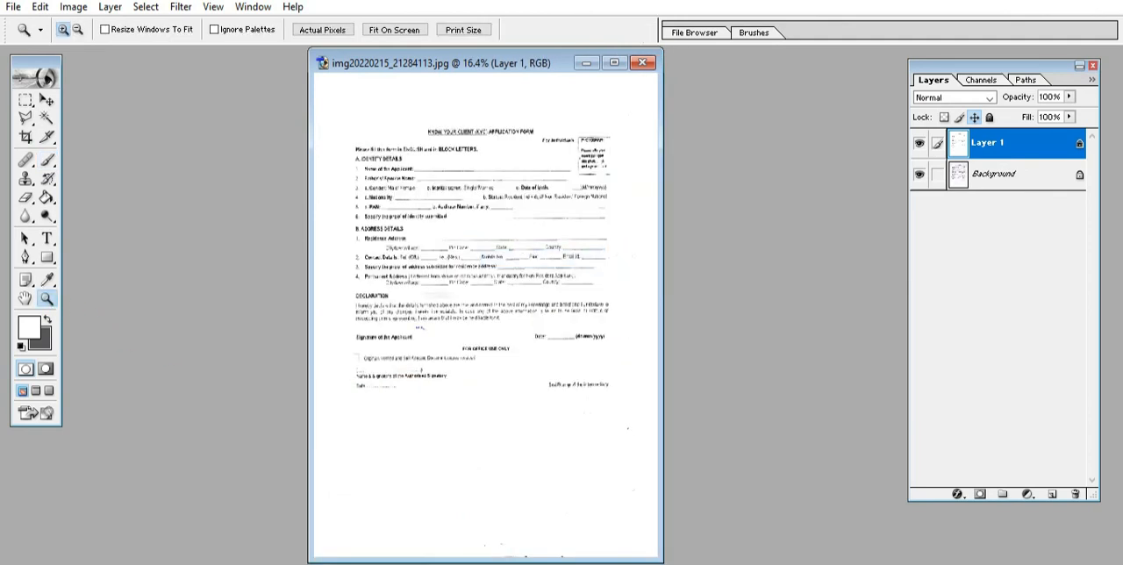
{"action": "left_click", "coordinate": [571, 180]}
{"action": "left_click", "coordinate": [571, 181]}
{"action": "left_click", "coordinate": [571, 180]}
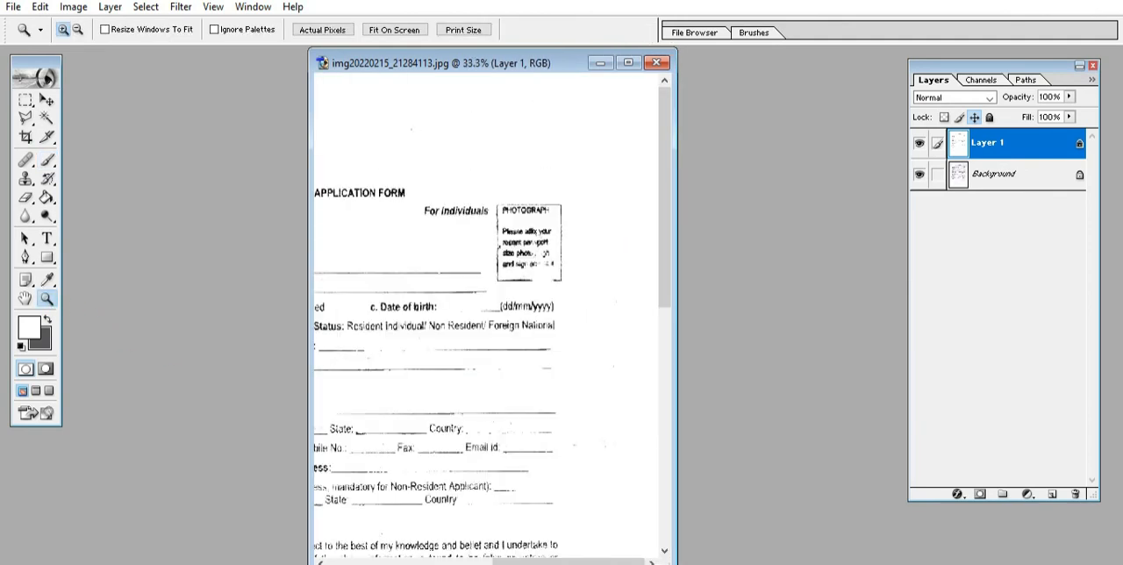
{"action": "left_click_drag", "start_coordinate": [568, 561], "coordinate": [471, 561]}
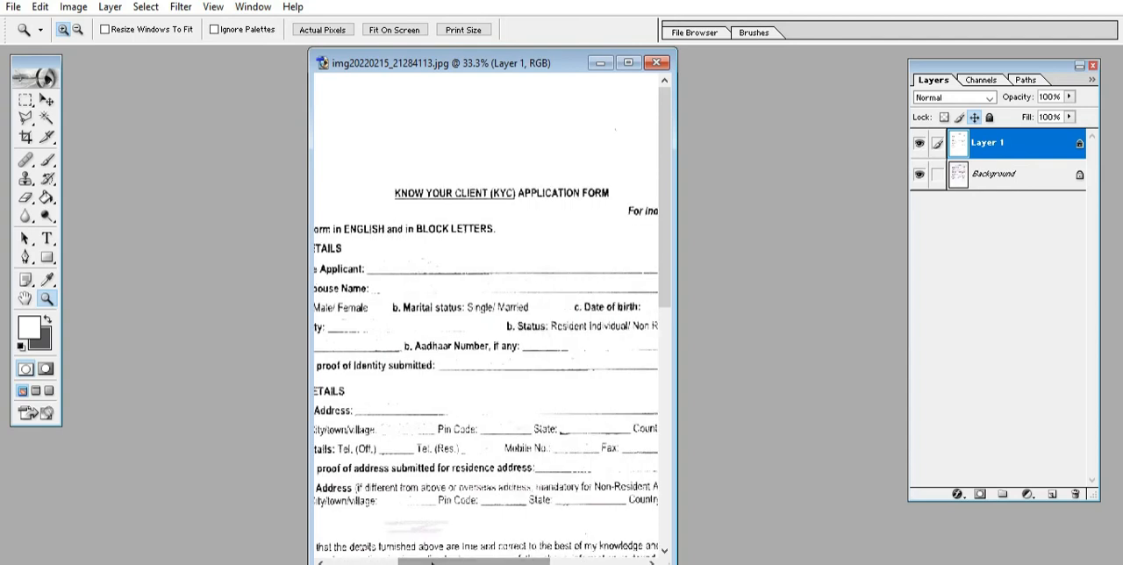
{"action": "key", "text": "ctrl+0"}
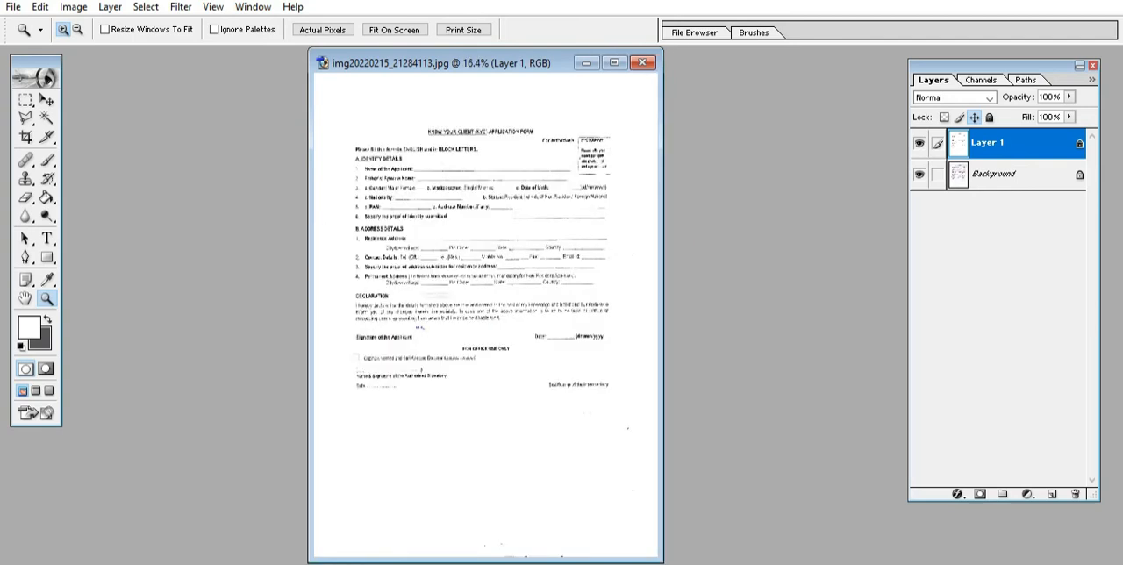
Step: Save the cleaned form to the Desktop in JPEG format, accepting the JPEG options
{"action": "left_click", "coordinate": [13, 7]}
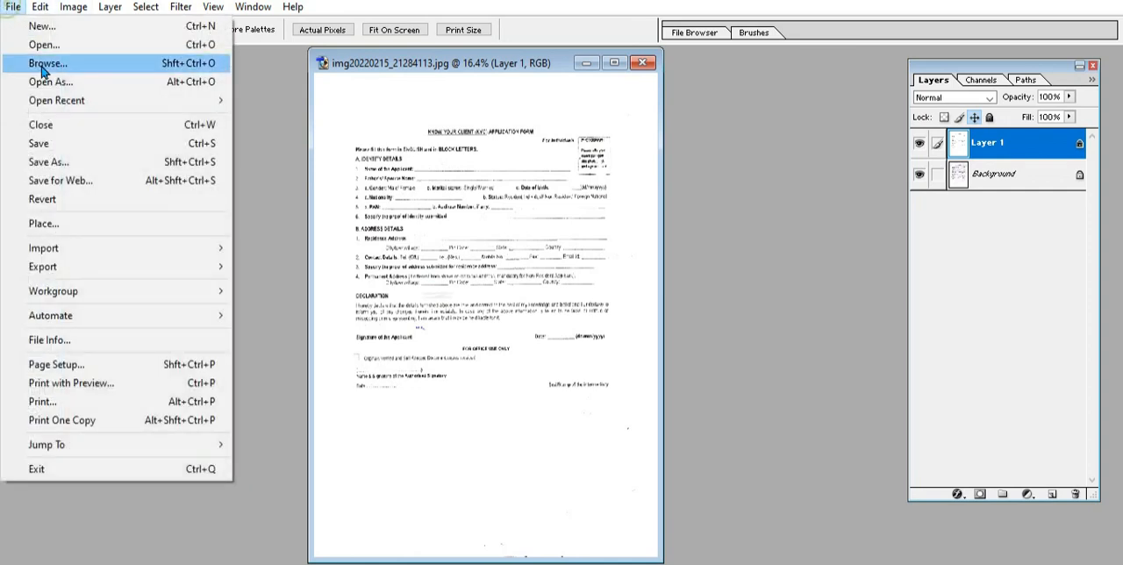
{"action": "left_click", "coordinate": [50, 147]}
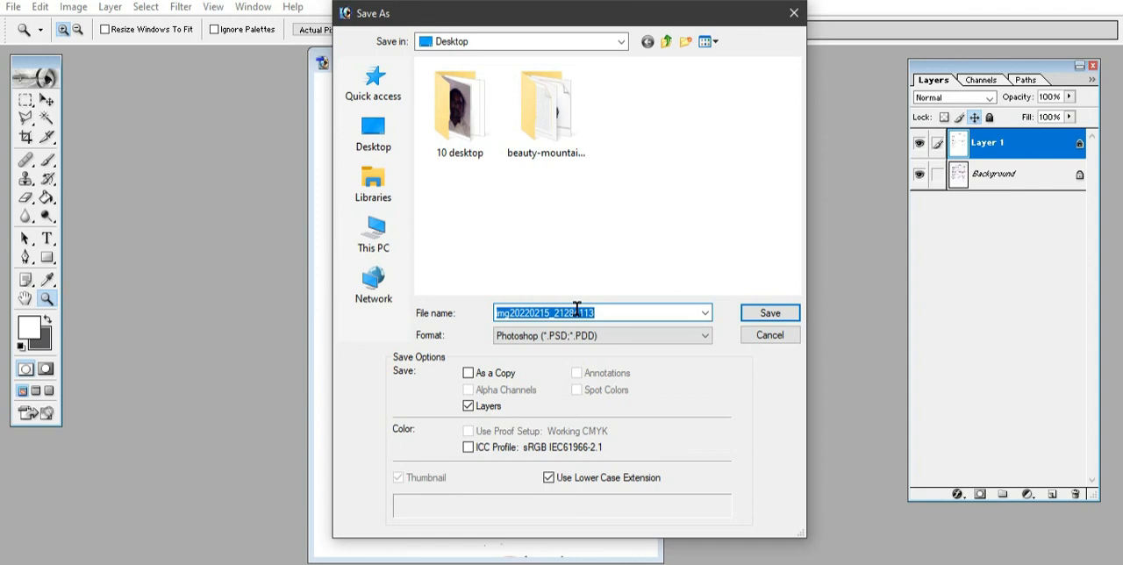
{"action": "left_click", "coordinate": [605, 335]}
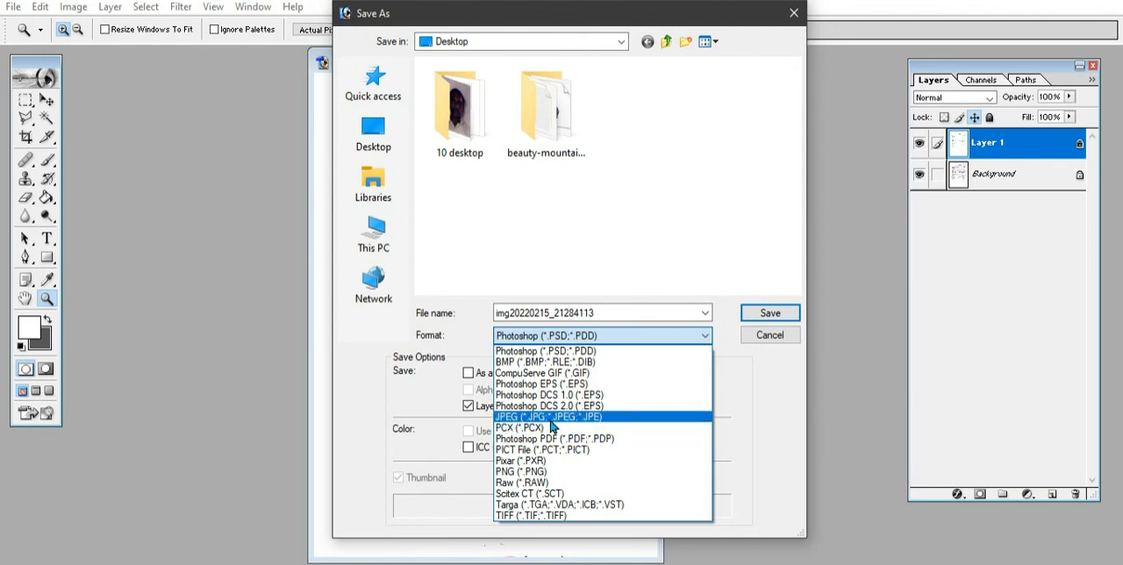
{"action": "left_click", "coordinate": [584, 417]}
{"action": "left_click", "coordinate": [785, 315]}
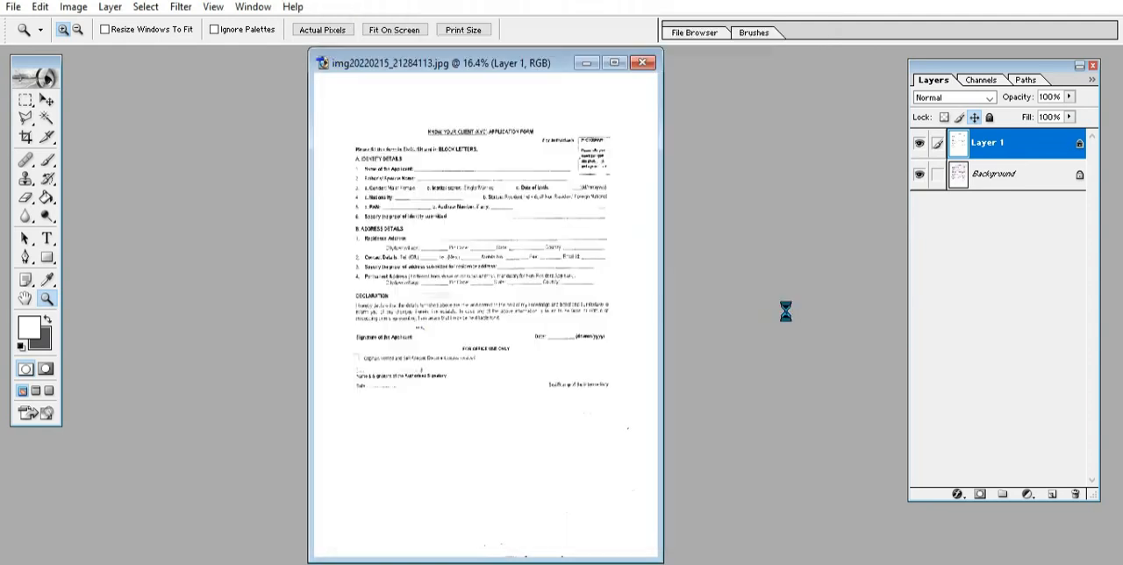
{"action": "left_click", "coordinate": [679, 178]}
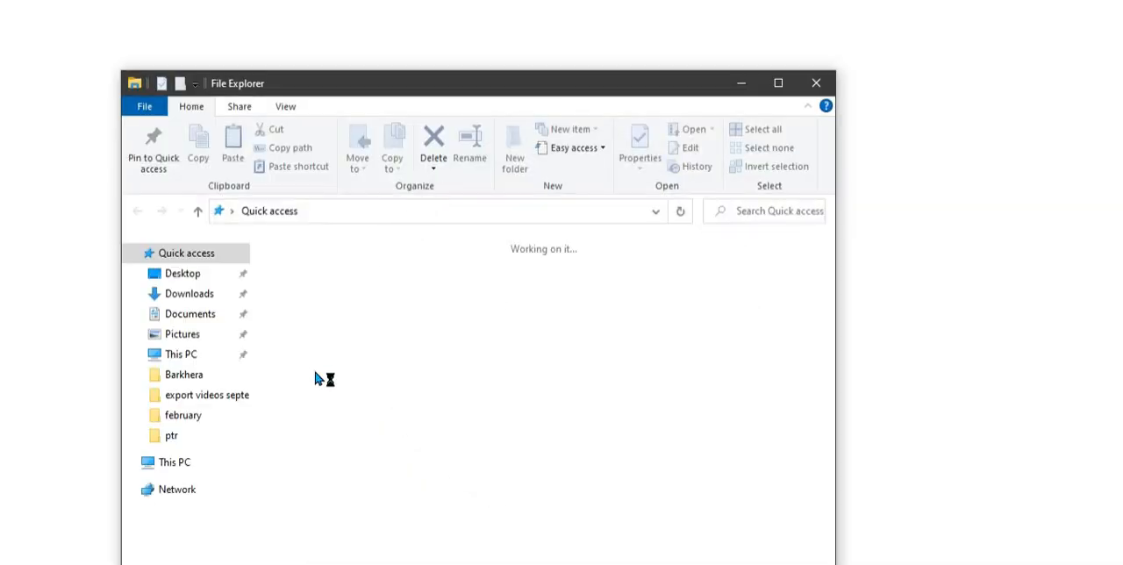
Step: Switch to File Explorer, open the form image from the Desktop folder and compare the original scan with the cleaned copy
{"action": "left_click", "coordinate": [188, 273]}
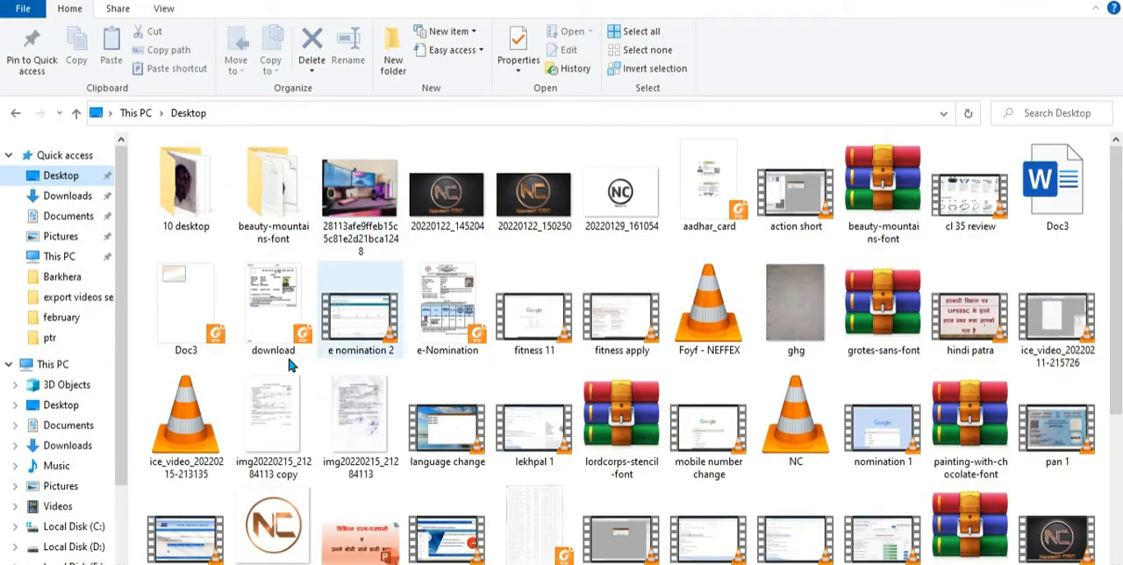
{"action": "left_click", "coordinate": [353, 418]}
{"action": "double_click", "coordinate": [353, 417]}
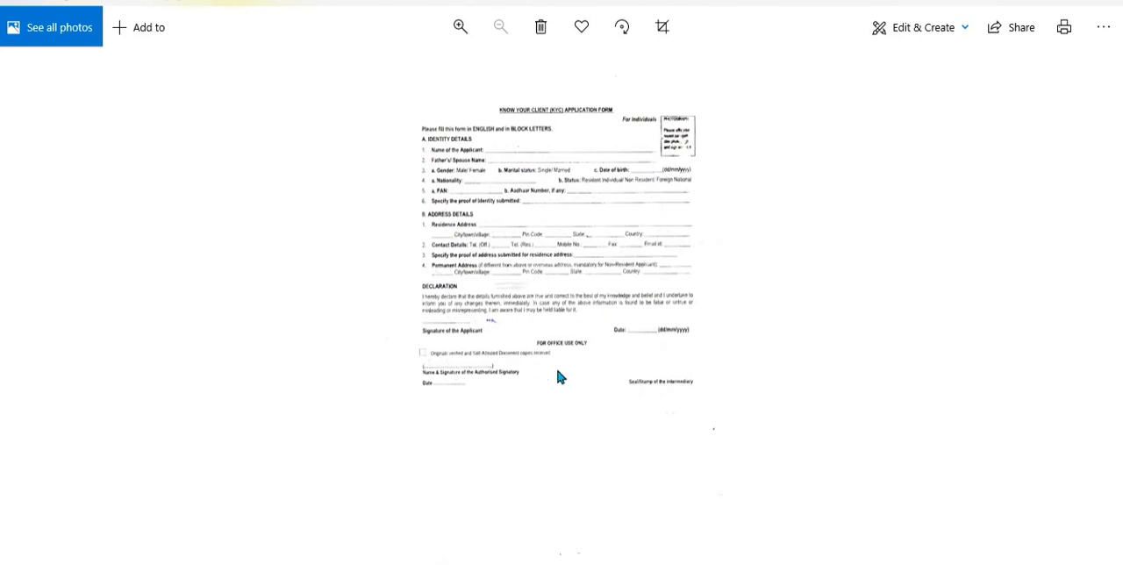
{"action": "key", "text": "Left"}
{"action": "key", "text": "Right"}
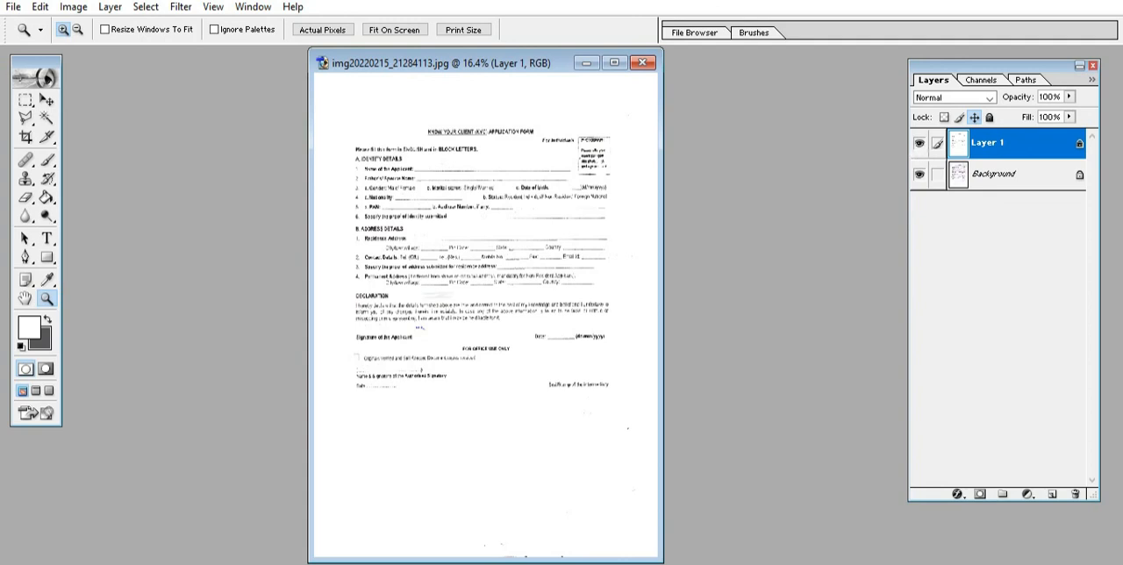
Step: Switch back to Photoshop and toggle the visibility of Layer 1 repeatedly to compare the cleaned form with the original scan
{"action": "left_click", "coordinate": [919, 143]}
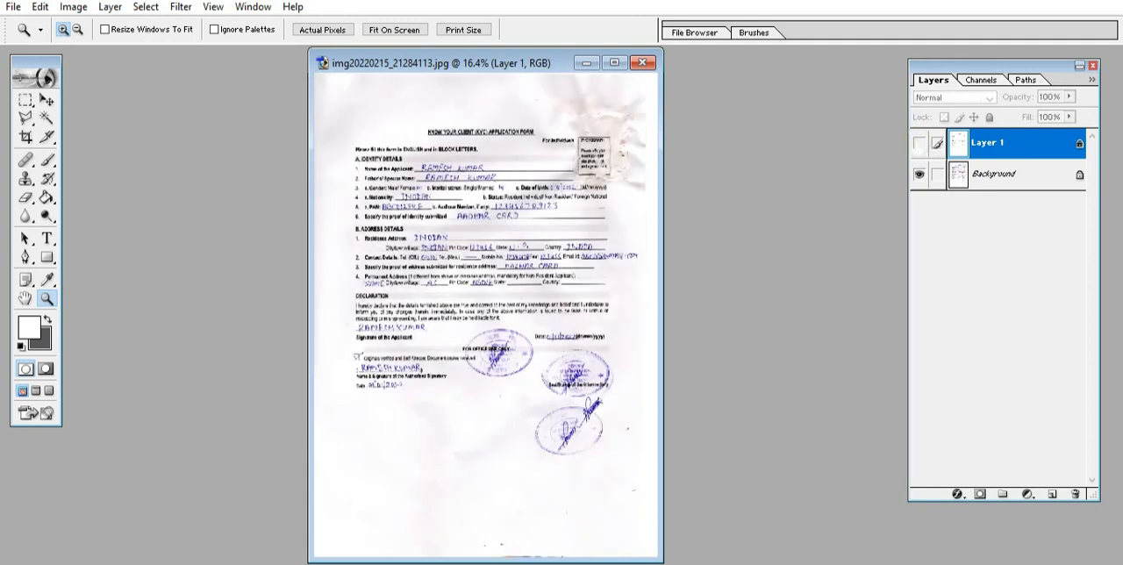
{"action": "left_click", "coordinate": [919, 143]}
{"action": "left_click", "coordinate": [919, 143]}
{"action": "left_click", "coordinate": [919, 143]}
{"action": "left_click", "coordinate": [918, 143]}
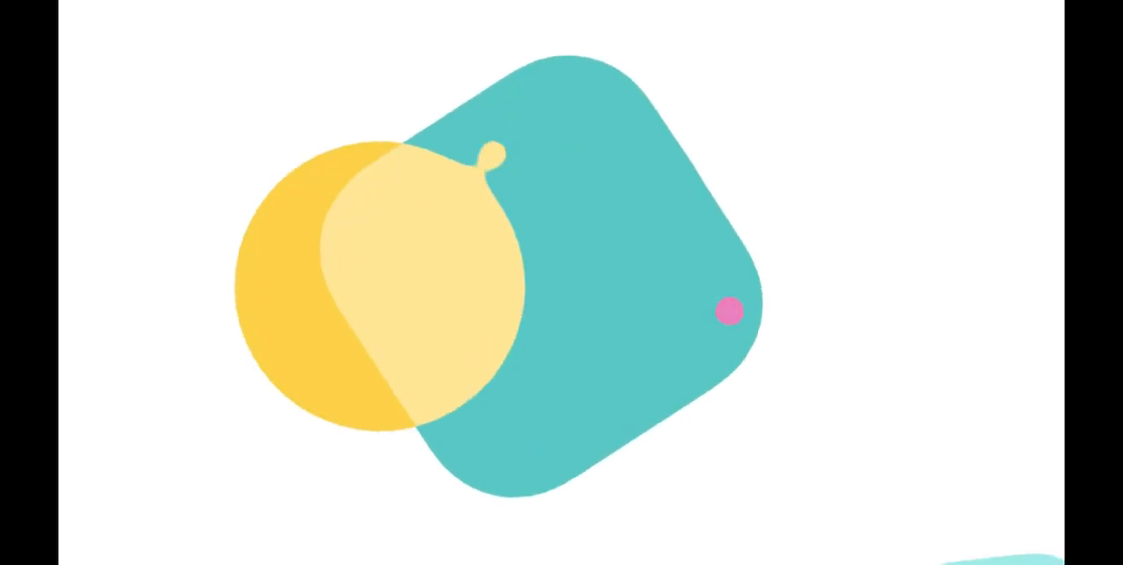